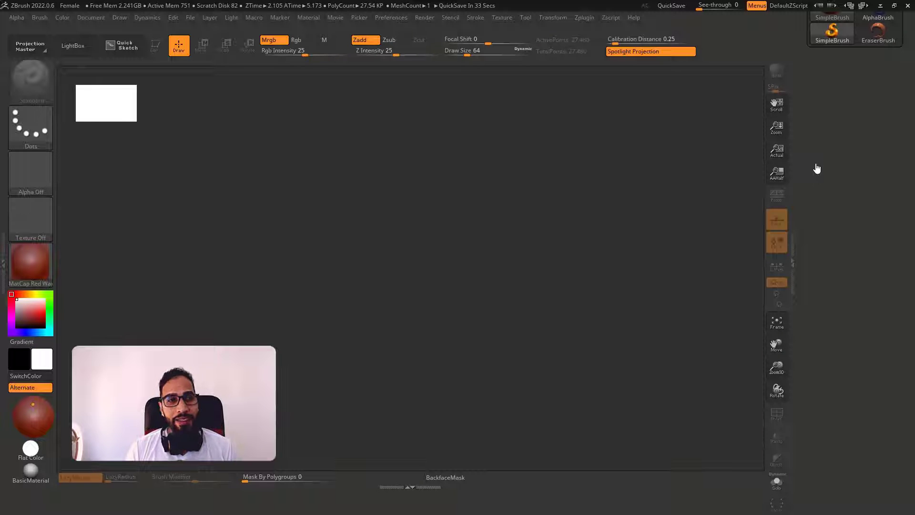
Step: Load the Female.ZPR project from the LightBox project library
left_click_drag(899, 140, 878, 231)
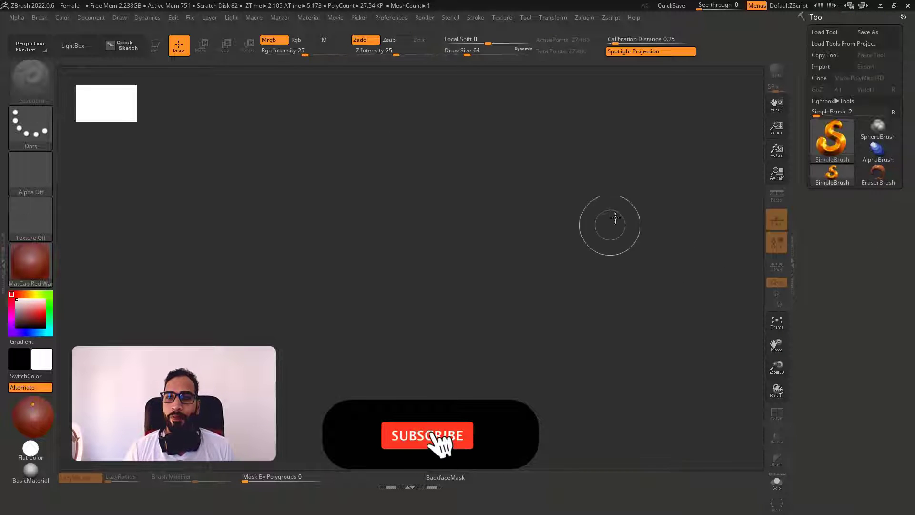
key("Tab")
key("Tab")
key("comma")
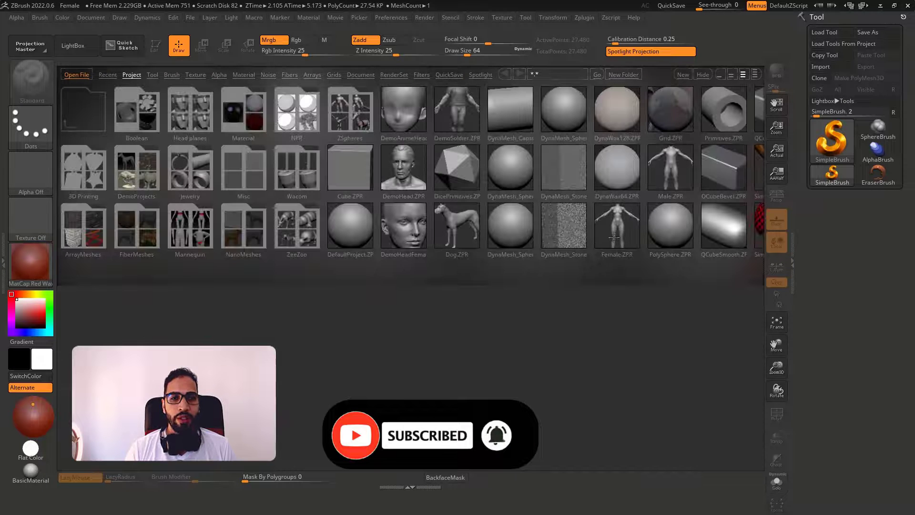
left_click(613, 230)
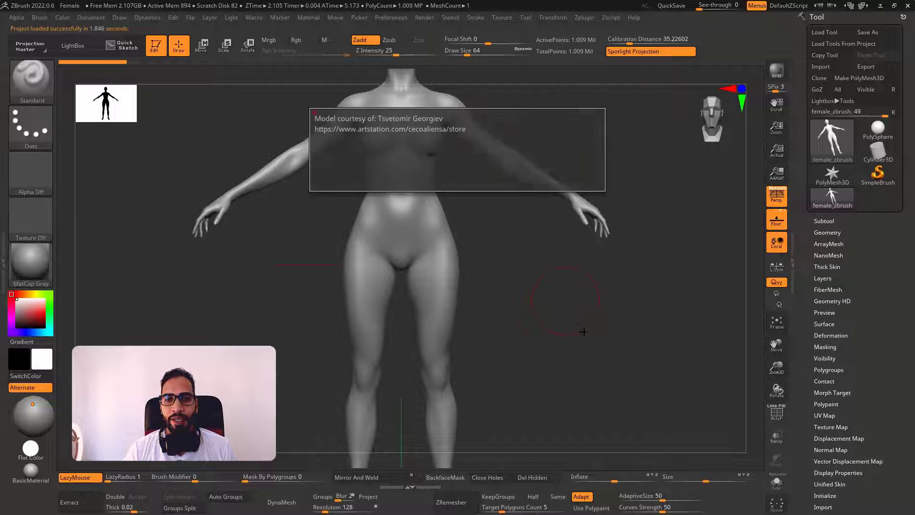
Step: Expand the Subtool settings of the female model and set the masking brush to MaskLasso
left_click_drag(593, 335, 641, 282, "alt")
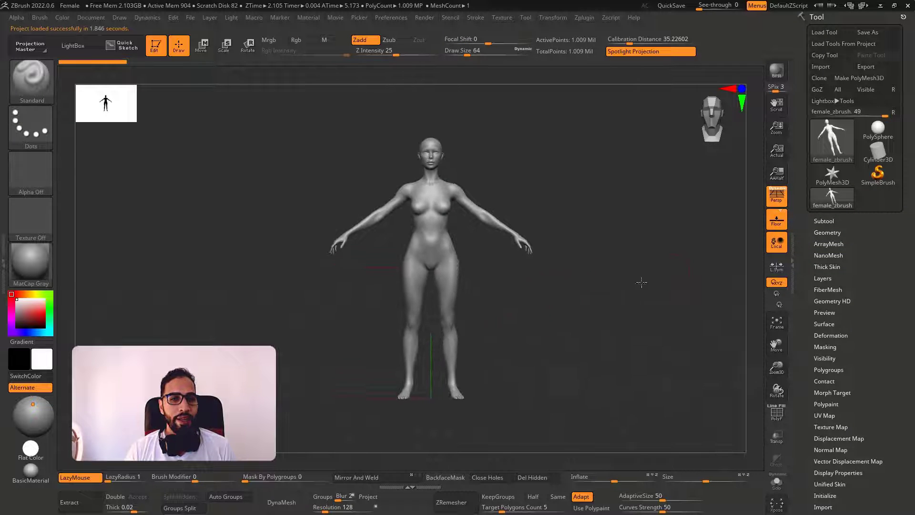
right_click_drag(642, 282, 637, 301, "ctrl")
left_click(826, 221)
left_click_drag(661, 340, 681, 435, "alt")
mouse_move(441, 202)
left_mouse_down("ctrl")
mouse_move(511, 280)
mouse_move(543, 299)
left_mouse_up("ctrl")
key("ctrl+z")
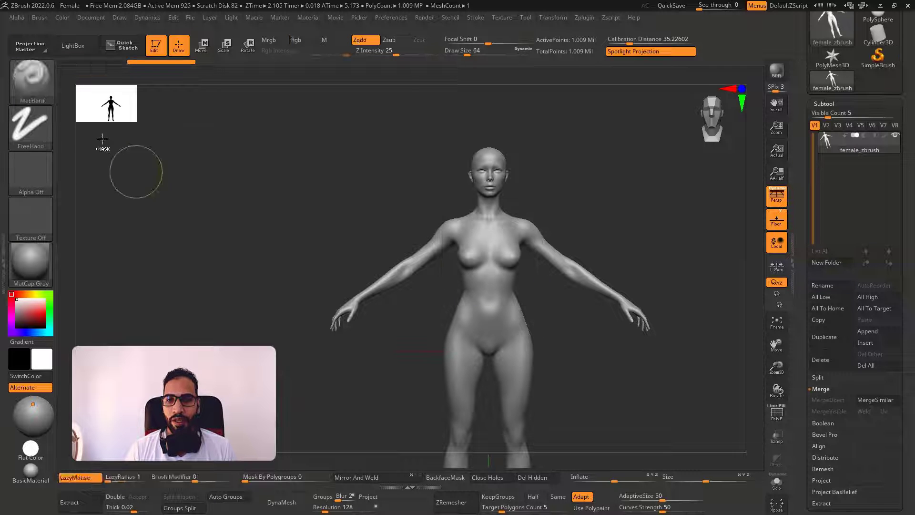
left_click(50, 86, "ctrl")
left_click(228, 134, "ctrl")
Step: Mask the female model's torso and upper thighs with the lasso, from the shoulders down to mid-thigh
mouse_move(534, 250)
right_mouse_down("alt")
mouse_move(469, 243)
mouse_move(464, 267)
right_mouse_up("alt")
mouse_move(384, 199)
left_mouse_down("ctrl")
mouse_move(394, 324)
mouse_move(382, 312)
left_mouse_up("ctrl")
key("ctrl+z")
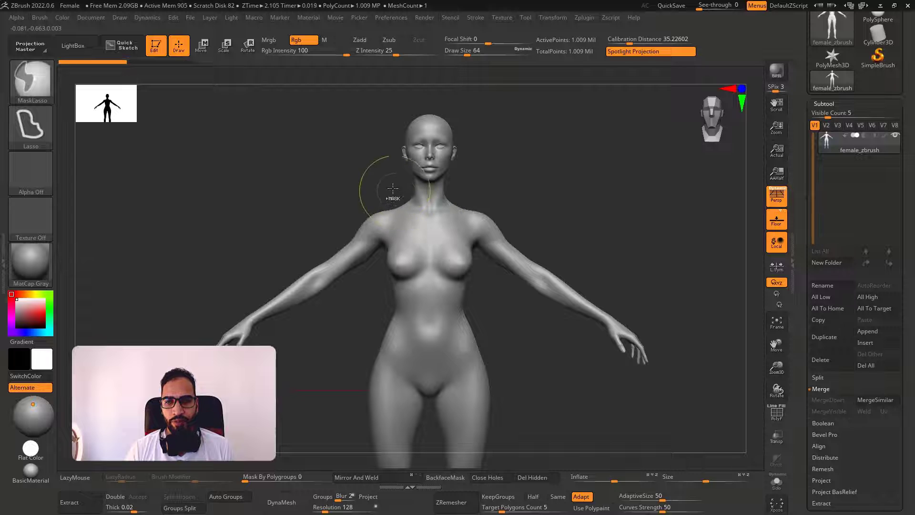
mouse_move(416, 210)
left_mouse_down("ctrl")
mouse_move(477, 233)
mouse_move(488, 292)
mouse_move(552, 433)
mouse_move(434, 445)
mouse_move(327, 190)
left_mouse_up("ctrl")
right_click_drag(407, 383, 392, 319, "alt")
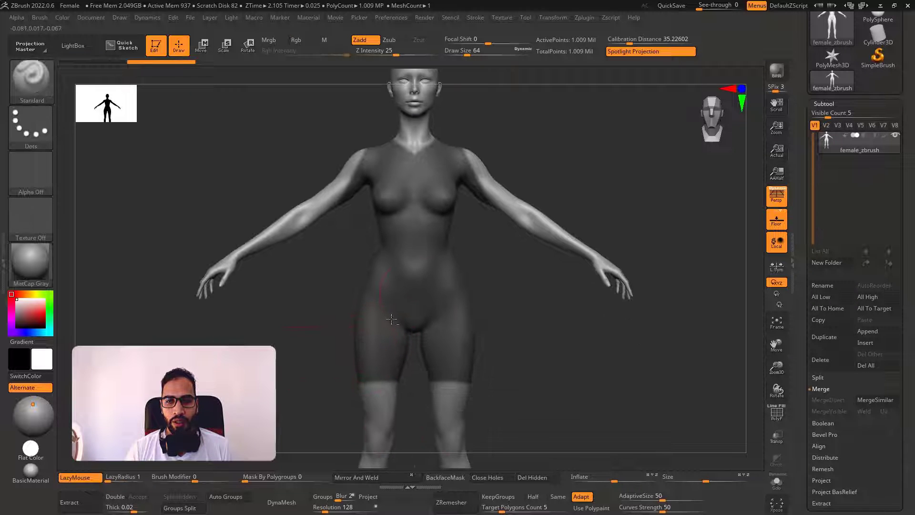
Step: Extend the torso mask over the V-shaped gap at the neckline to form a straight collar at the base of the neck
mouse_move(369, 127)
left_mouse_down("ctrl")
mouse_move(373, 158)
mouse_move(267, 267)
mouse_move(247, 143)
left_mouse_up("ctrl")
mouse_move(286, 243)
right_mouse_down()
mouse_move(370, 249)
mouse_move(339, 245)
right_mouse_up()
left_click_drag(428, 152, 423, 172, "ctrl")
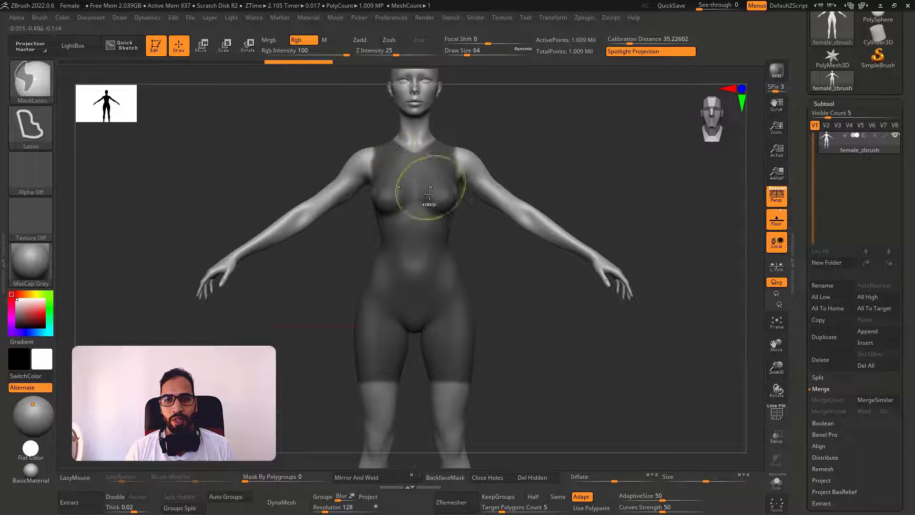
mouse_move(381, 132)
left_mouse_down("ctrl")
mouse_move(420, 154)
mouse_move(422, 171)
left_mouse_up("ctrl")
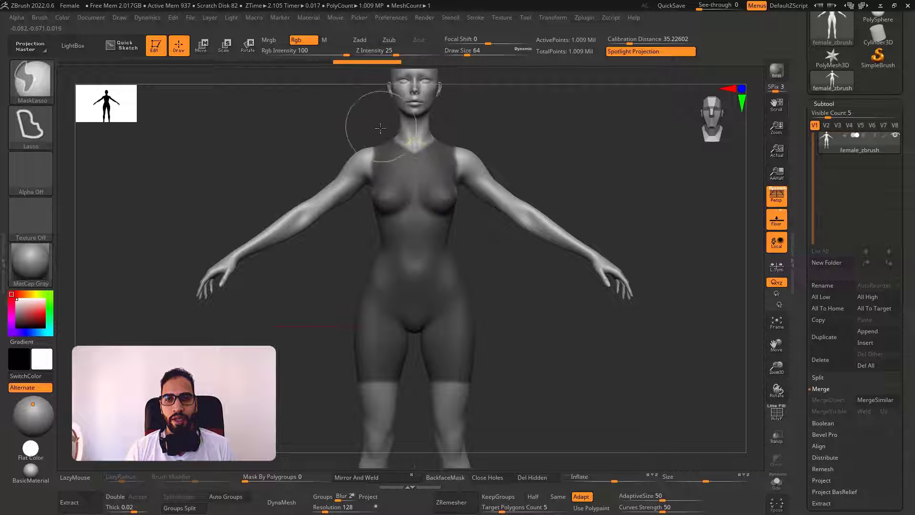
mouse_move(381, 127)
left_mouse_down("ctrl")
mouse_move(426, 152)
mouse_move(427, 167)
left_mouse_up("ctrl")
Step: Mask a narrow band around one wrist and another band around the opposite upper arm
mouse_move(571, 208)
left_mouse_down("ctrl")
mouse_move(583, 231)
mouse_move(588, 215)
mouse_move(592, 231)
mouse_move(595, 224)
mouse_move(574, 258)
mouse_move(590, 245)
left_mouse_up("ctrl")
key("ctrl+z")
key("ctrl+z")
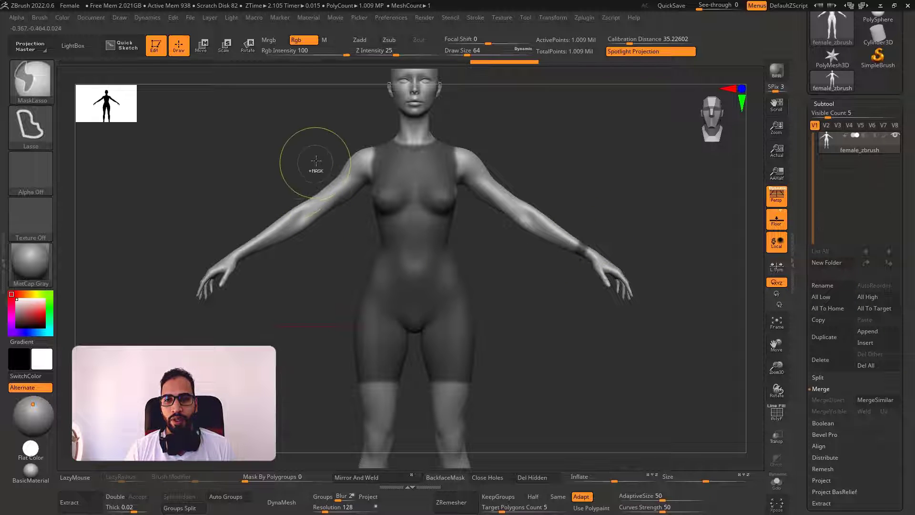
left_click_drag(336, 178, 358, 203, "ctrl")
left_click_drag(301, 168, 347, 223, "ctrl")
Step: Turn on symmetry and mask both feet up to just above the ankles
right_click_drag(531, 219, 543, 181, "ctrl")
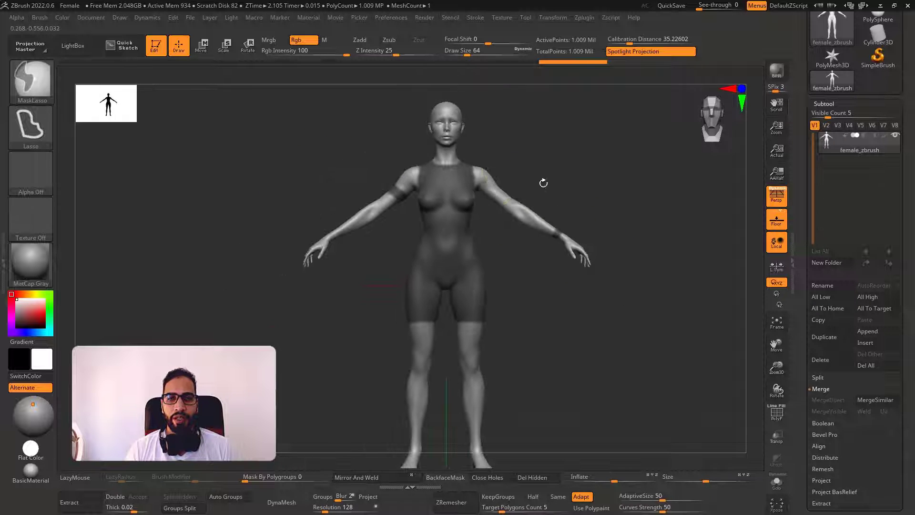
right_click_drag(504, 341, 489, 275, "alt")
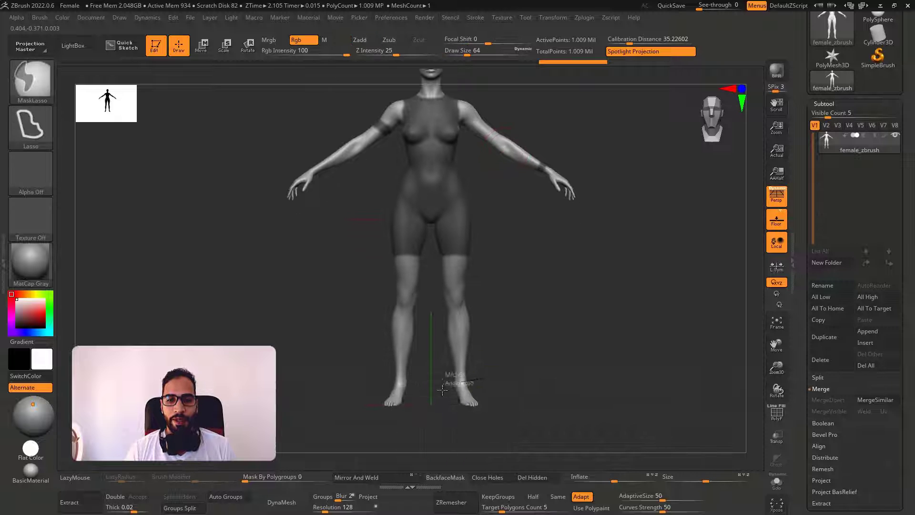
mouse_move(444, 375)
left_mouse_down("ctrl")
mouse_move(522, 401)
mouse_move(453, 381)
mouse_move(504, 418)
left_mouse_up("ctrl")
key("ctrl+z")
key("x")
mouse_move(508, 329)
left_mouse_down()
mouse_move(496, 383)
mouse_move(446, 393)
mouse_move(450, 383)
left_mouse_up()
left_click_drag(563, 385, 523, 397, "shift")
mouse_move(492, 368)
left_mouse_down()
mouse_move(517, 382)
mouse_move(506, 377)
left_mouse_up()
Step: Turn off perspective and the floor grid, and preview an extraction of the masked areas at thickness 0.02
left_click(775, 196)
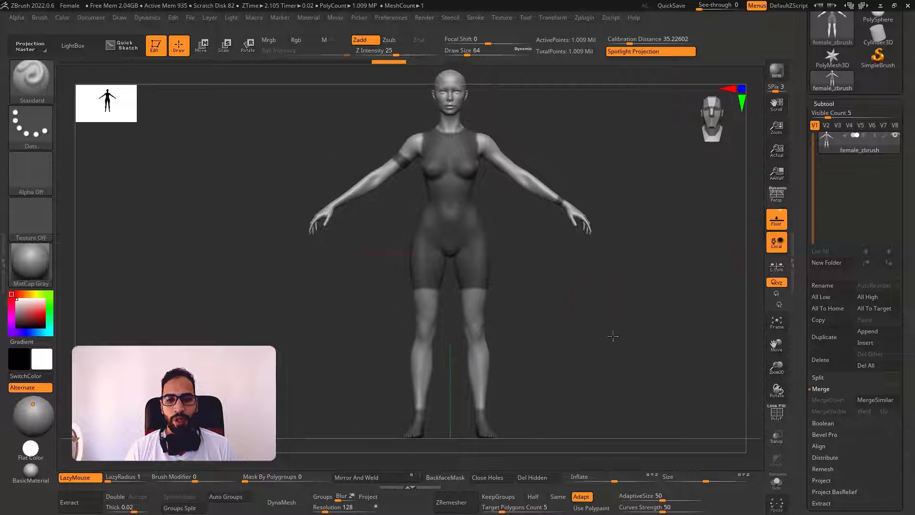
left_click(776, 220)
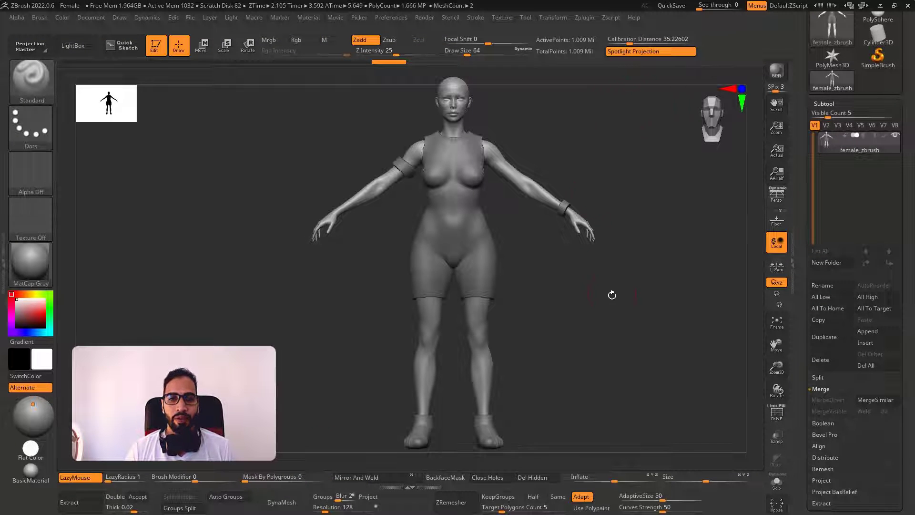
left_click_drag(598, 306, 491, 348)
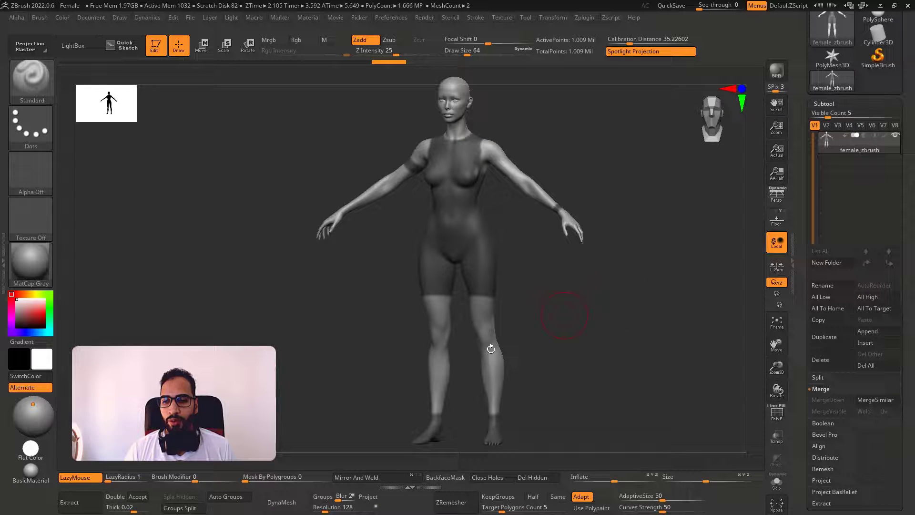
Step: Set the extraction thickness to 0.01 and preview the extraction of the masked areas again
left_click(132, 507)
type(".")
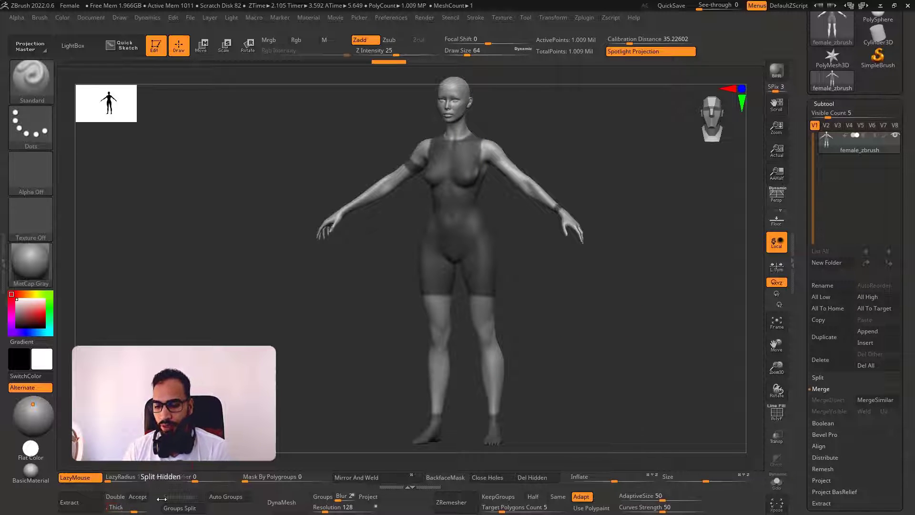
type("0")
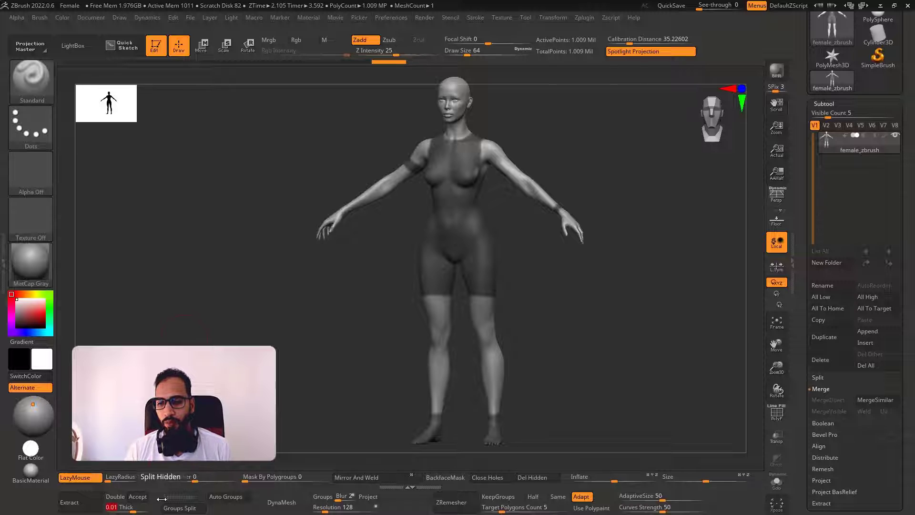
left_click(101, 494)
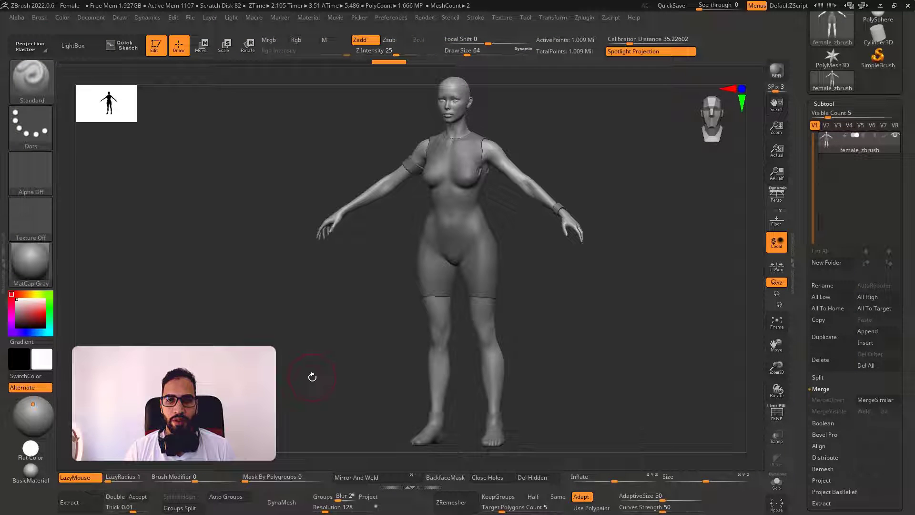
left_click_drag(281, 380, 378, 296)
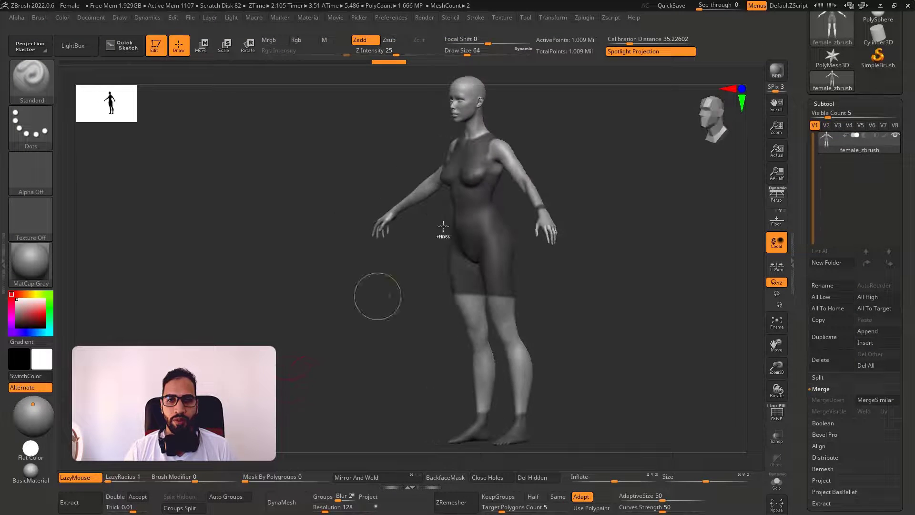
Step: Invert the mask, puff up and smooth the toes of both feet with the Inflat brush, and invert the mask back
mouse_move(377, 296)
right_mouse_down("ctrl")
mouse_move(505, 215)
mouse_move(519, 236)
mouse_move(547, 237)
mouse_move(470, 238)
mouse_move(535, 259)
mouse_move(522, 88)
right_mouse_up("ctrl")
mouse_move(560, 309)
right_mouse_down("ctrl")
mouse_move(533, 331)
mouse_move(504, 333)
mouse_move(482, 225)
mouse_move(368, 325)
mouse_move(528, 388)
mouse_move(492, 352)
right_mouse_up("ctrl")
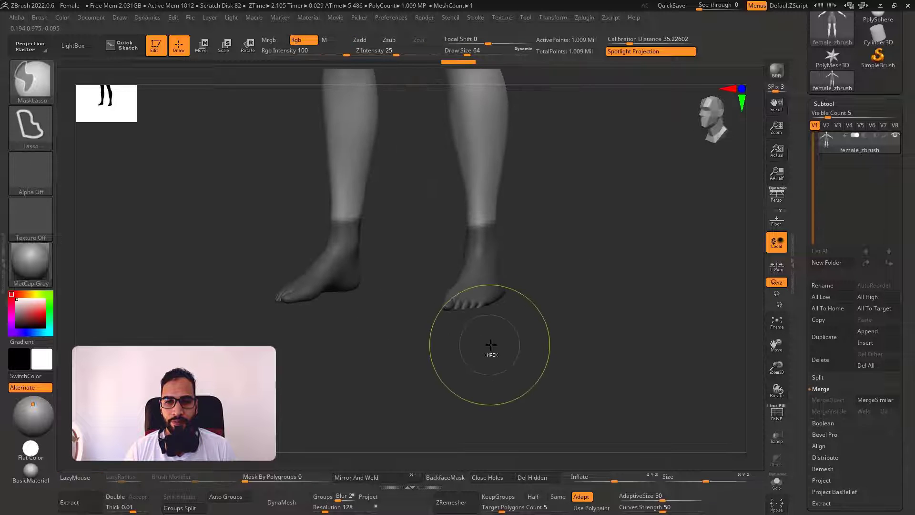
left_click(496, 344, "ctrl")
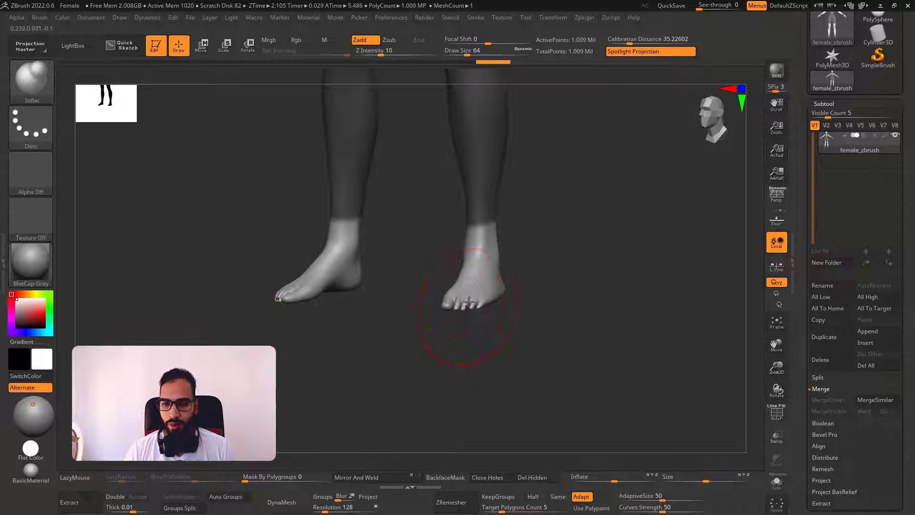
key("b")
key("i")
key("n")
key("shift")
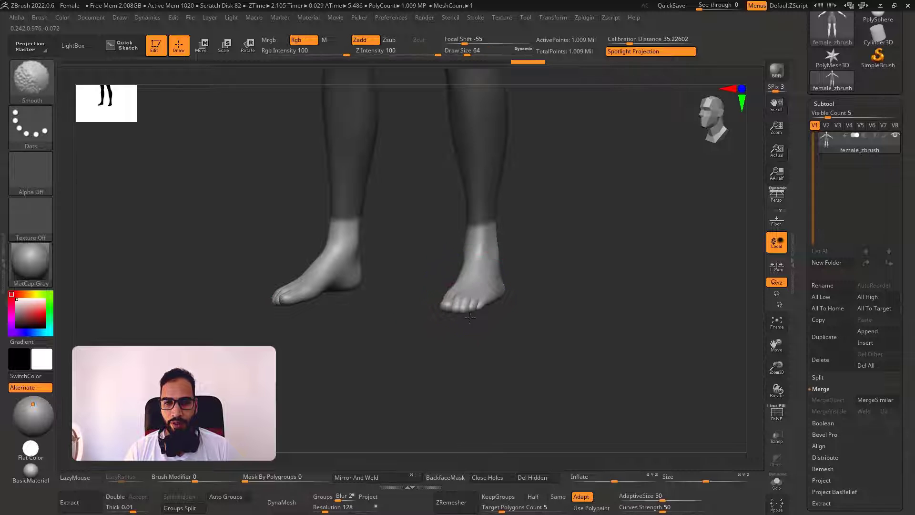
left_click(541, 329, "ctrl")
Step: Extract the masked areas at thickness 0.01 as a new subtool and clear its mask
left_click_drag(494, 327, 454, 370)
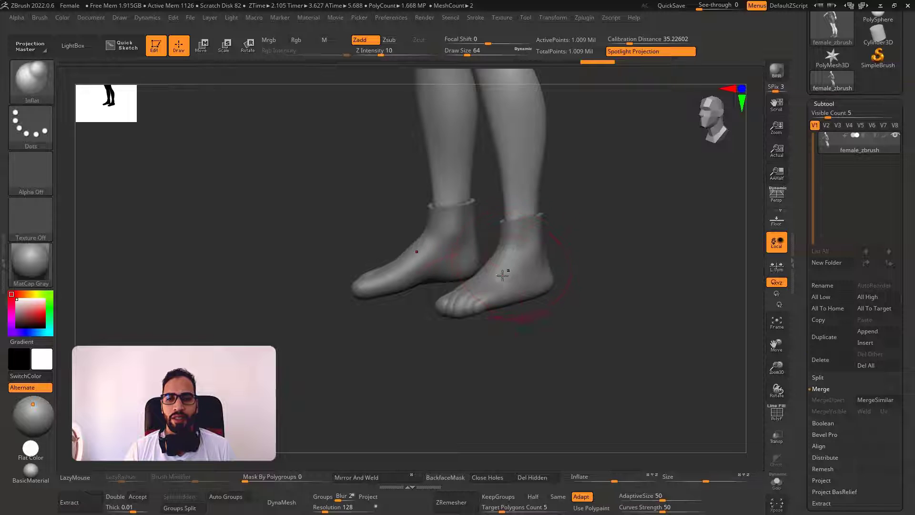
left_click(138, 497)
right_click_drag(355, 327, 483, 275, "ctrl")
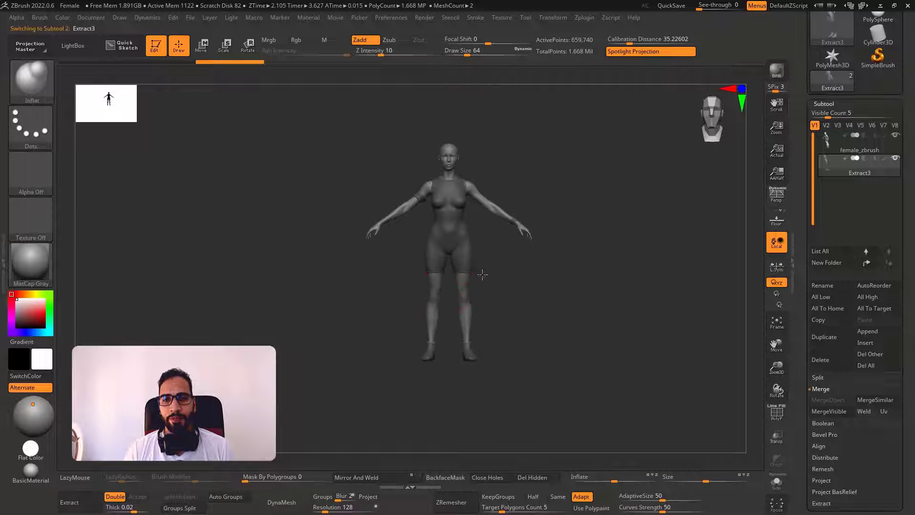
left_click_drag(490, 286, 512, 330, "ctrl")
Step: Isolate the extracted subtool and examine the thickness, toe shapes and wireframe of its foot pieces
right_click_drag(512, 330, 453, 423, "ctrl")
key("shift+s")
right_click_drag(471, 339, 428, 202, "alt")
mouse_move(428, 202)
right_mouse_down("ctrl")
mouse_move(435, 312)
mouse_move(432, 293)
mouse_move(442, 296)
right_mouse_up("ctrl")
key("s")
mouse_move(443, 295)
left_mouse_down()
mouse_move(429, 295)
mouse_move(448, 304)
left_mouse_up()
key("shift+f")
key("shift+f")
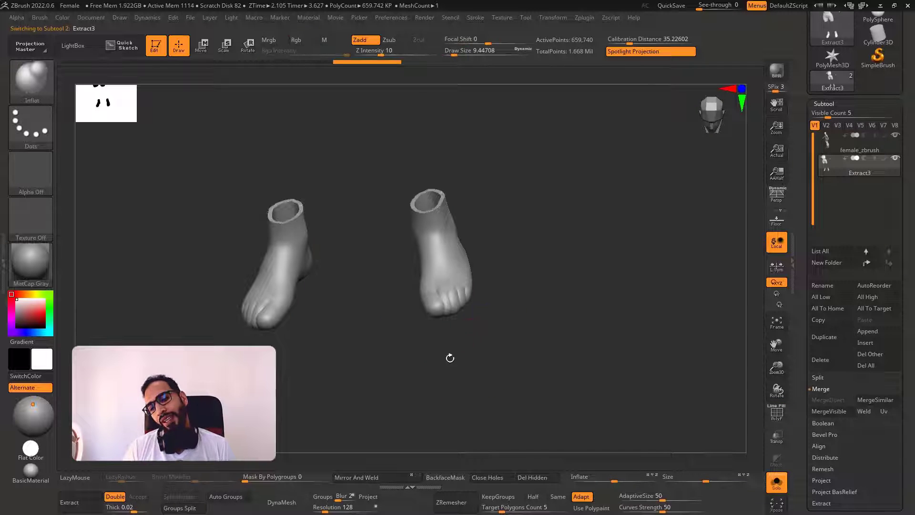
right_click_drag(420, 385, 437, 390, "ctrl")
key("s")
left_click_drag(437, 390, 453, 389)
key("shift+f")
key("shift+f")
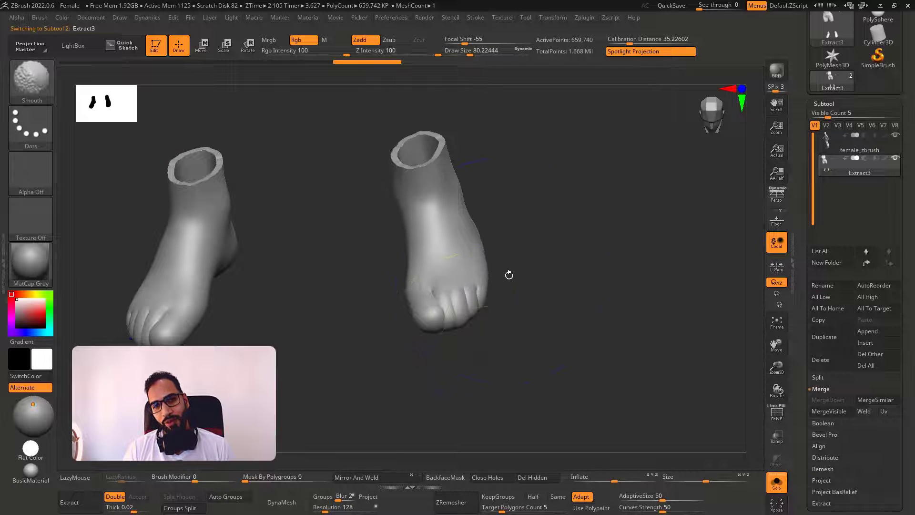
Step: Try to remesh the extracted pieces with ZRemesher and smooth their toes, and undo both changes
left_click(464, 509)
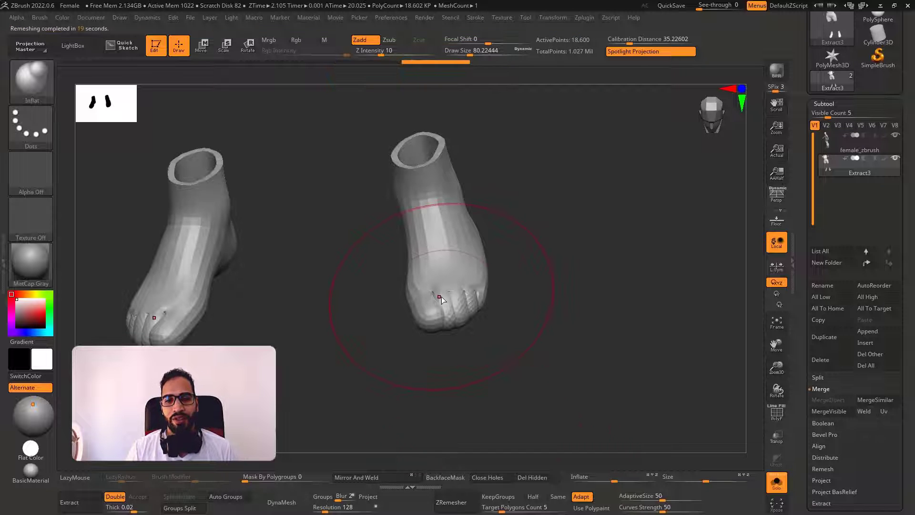
left_click_drag(484, 299, 428, 300, "shift")
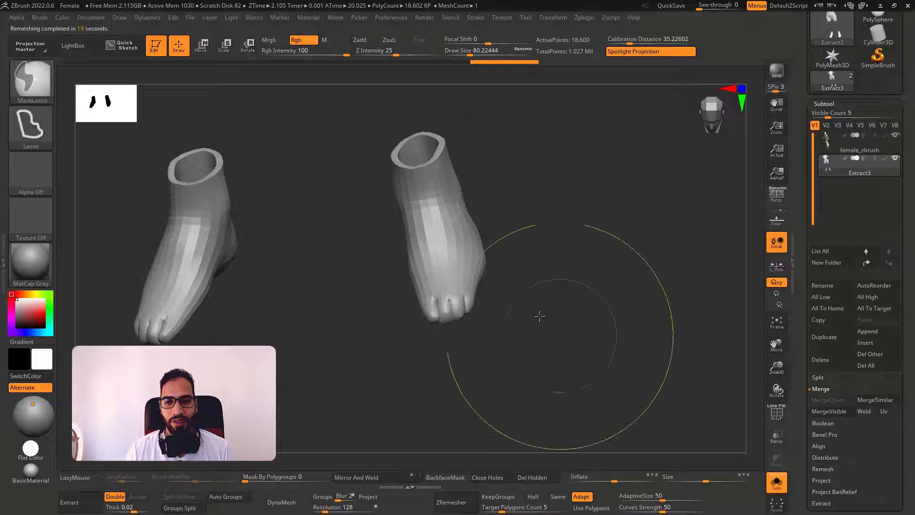
mouse_move(539, 317)
right_mouse_down("ctrl")
mouse_move(524, 300)
mouse_move(527, 354)
mouse_move(510, 330)
mouse_move(514, 308)
mouse_move(535, 405)
mouse_move(515, 329)
mouse_move(524, 351)
mouse_move(529, 335)
right_mouse_up("ctrl")
key("ctrl+z")
key("ctrl+z")
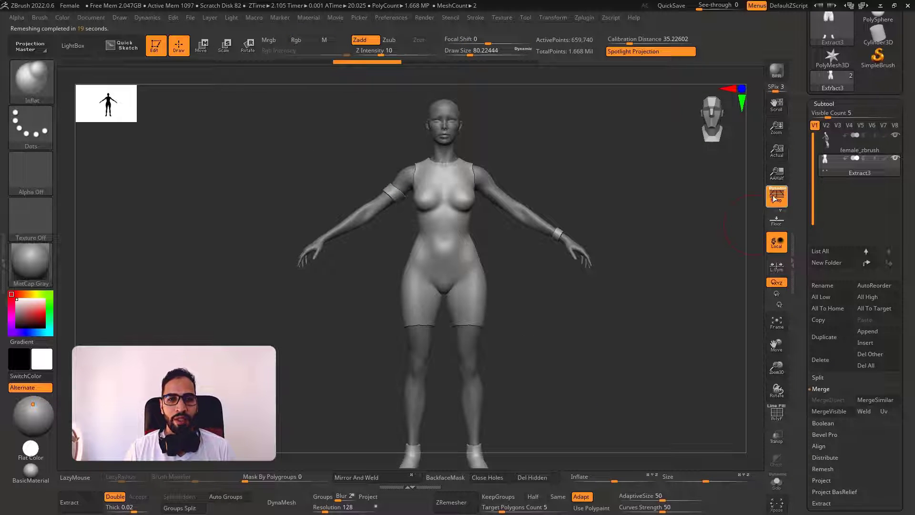
Step: Select the female_zbrush subtool and append a ZSphere as a new subtool
left_click(833, 147)
left_click(833, 147)
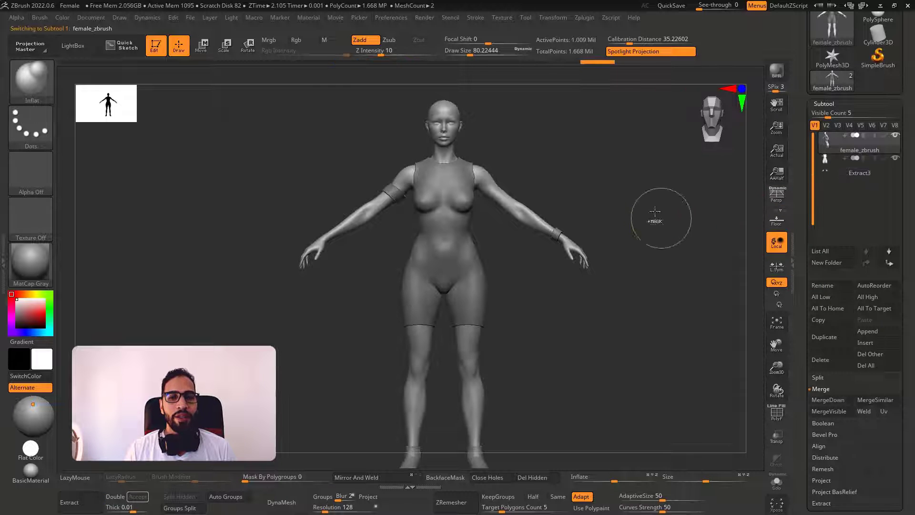
mouse_move(685, 274)
right_mouse_down()
mouse_move(688, 243)
mouse_move(645, 263)
mouse_move(627, 288)
mouse_move(688, 259)
right_mouse_up()
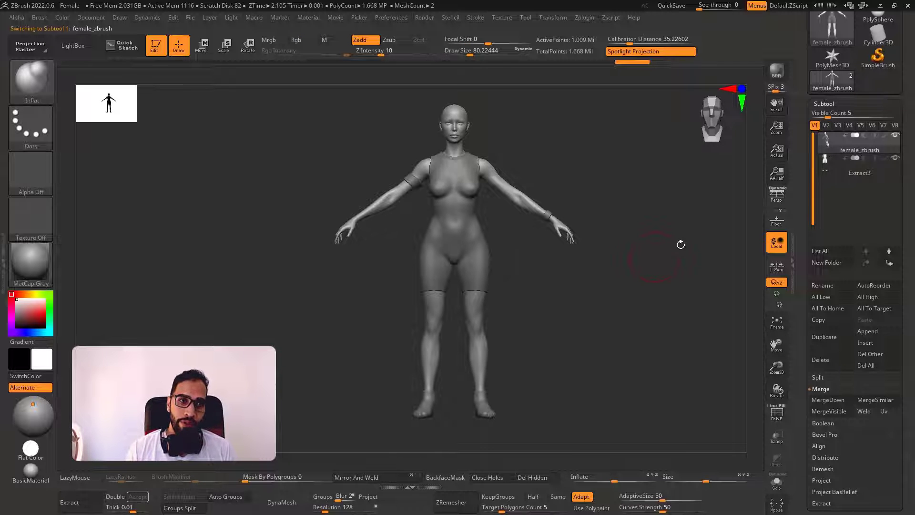
left_click(870, 331)
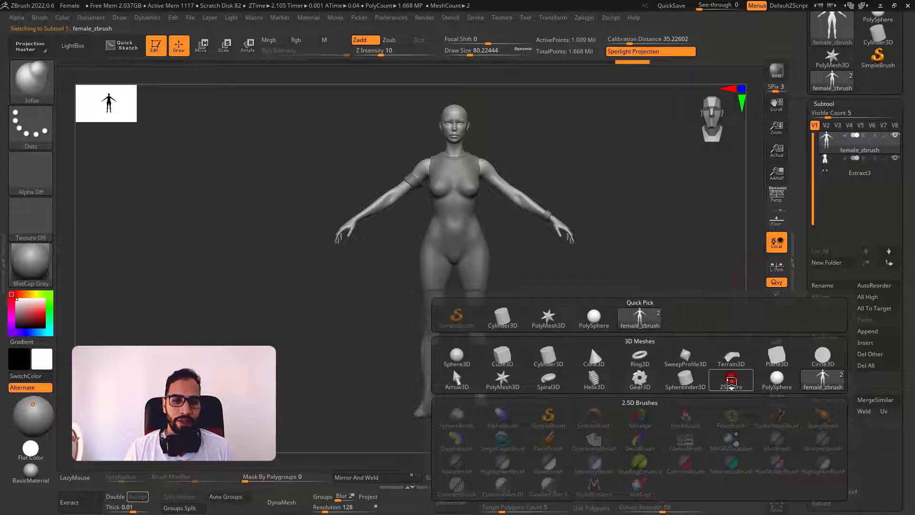
left_click(729, 376)
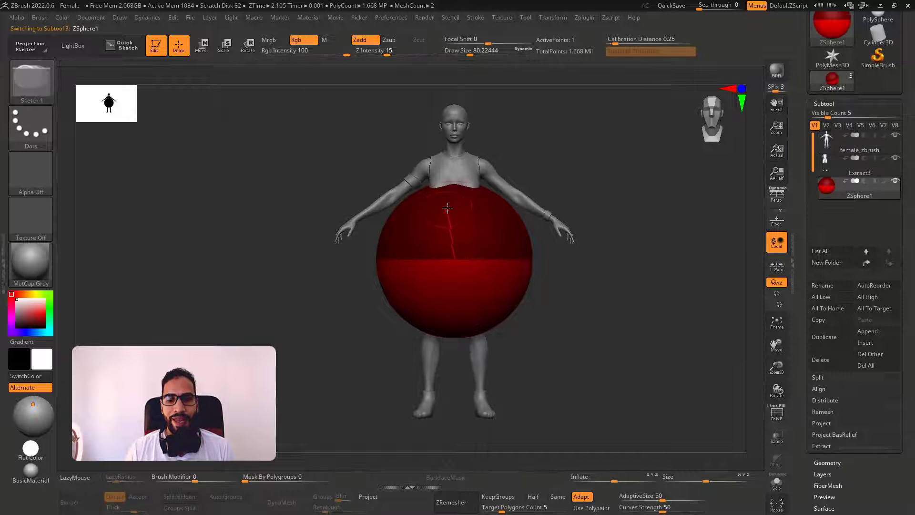
Step: Isolate the ZSphere subtool, scale it down to fit within the pelvis, and show the other subtools again
right_click_drag(536, 173, 508, 205, "alt")
right_click_drag(428, 220, 421, 212, "ctrl")
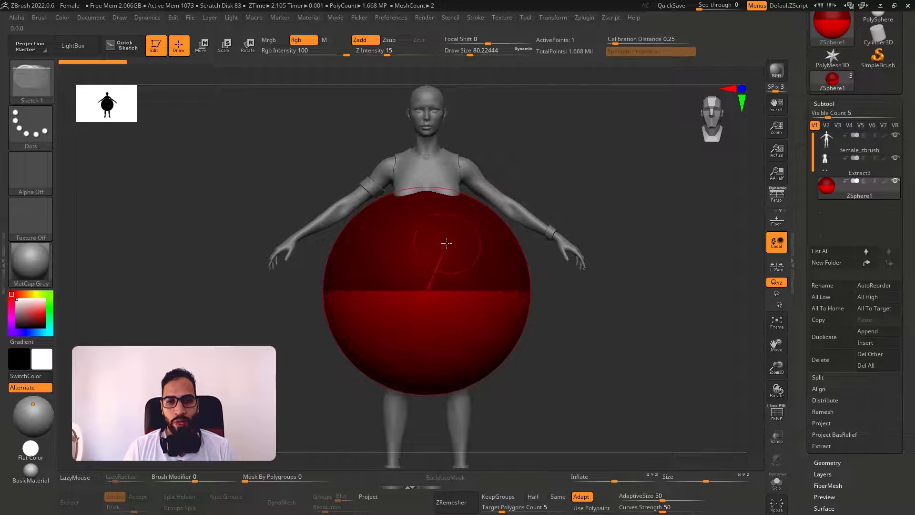
key("shift+alt+s")
key("w")
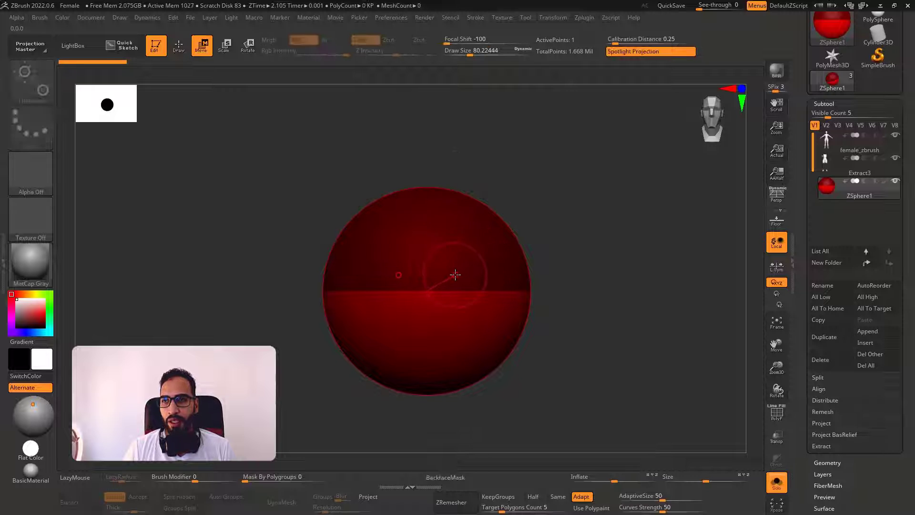
key("e")
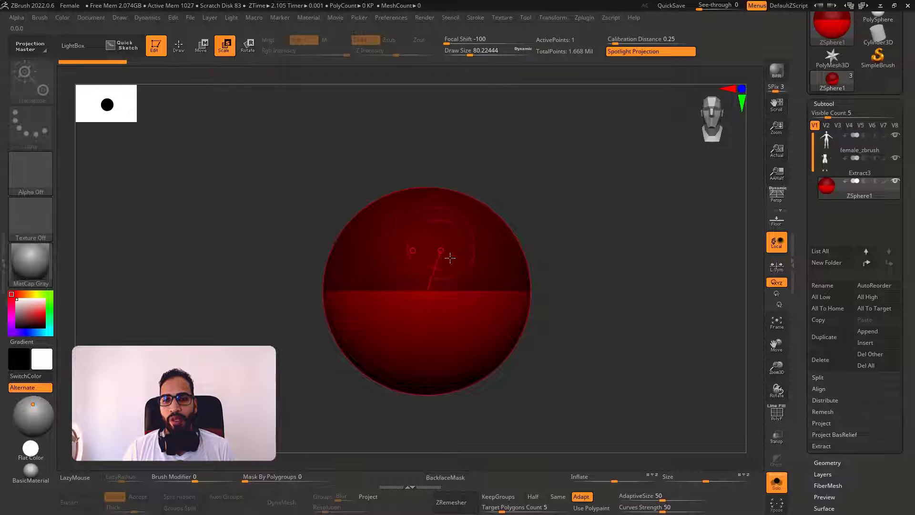
left_click_drag(449, 258, 418, 248)
key("shift+alt+s")
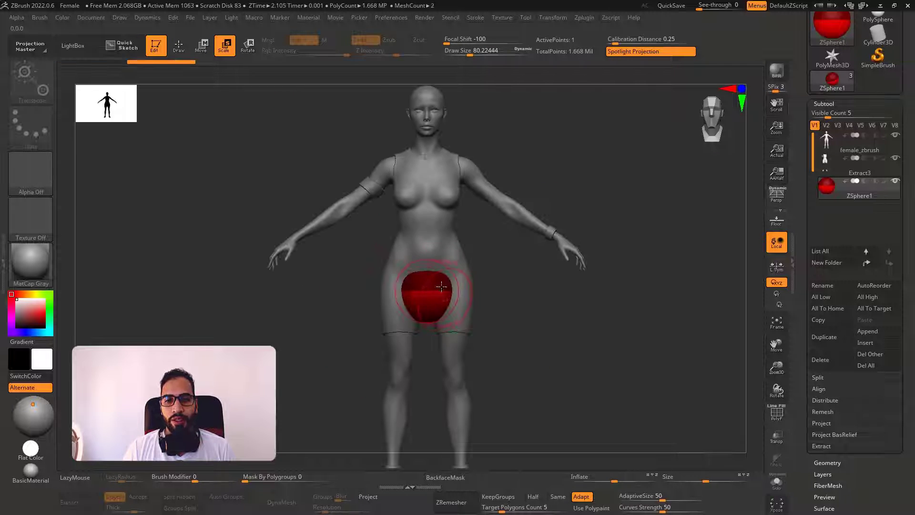
right_click_drag(441, 287, 435, 295, "ctrl")
left_click_drag(435, 296, 396, 258)
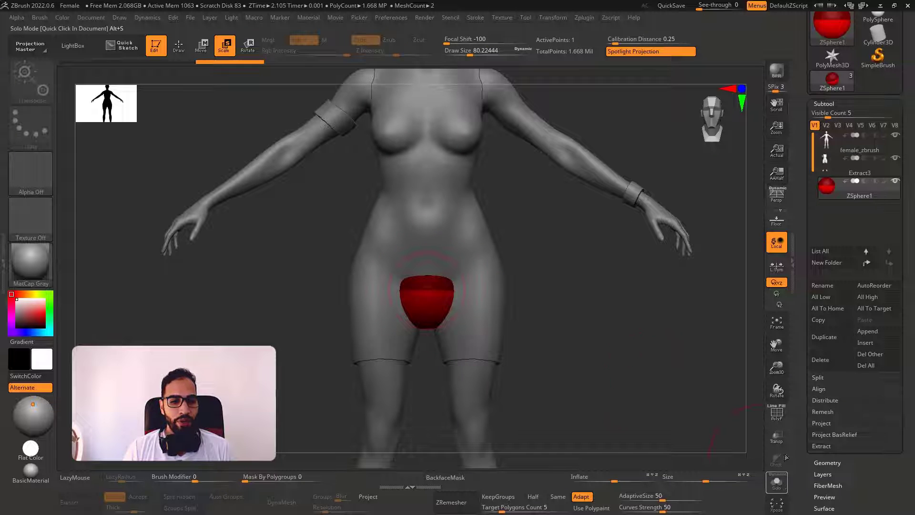
Step: Turn on ghost transparency and raise the root ZSphere into the centre of the pelvis
left_click(777, 435)
left_click(777, 460)
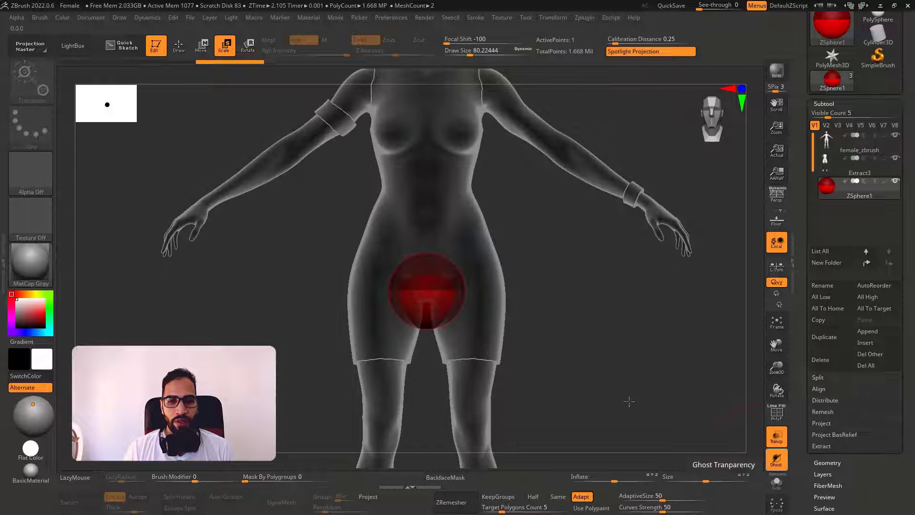
key("w")
left_click_drag(439, 291, 442, 256)
key("e")
right_click_drag(470, 302, 430, 267)
key("w")
left_click_drag(431, 260, 430, 253)
mouse_move(431, 253)
right_mouse_down()
mouse_move(499, 276)
mouse_move(457, 260)
right_mouse_up()
Step: Draw a mirrored pair of ZSpheres out from the root at the hips and size them to the upper thighs
key("q")
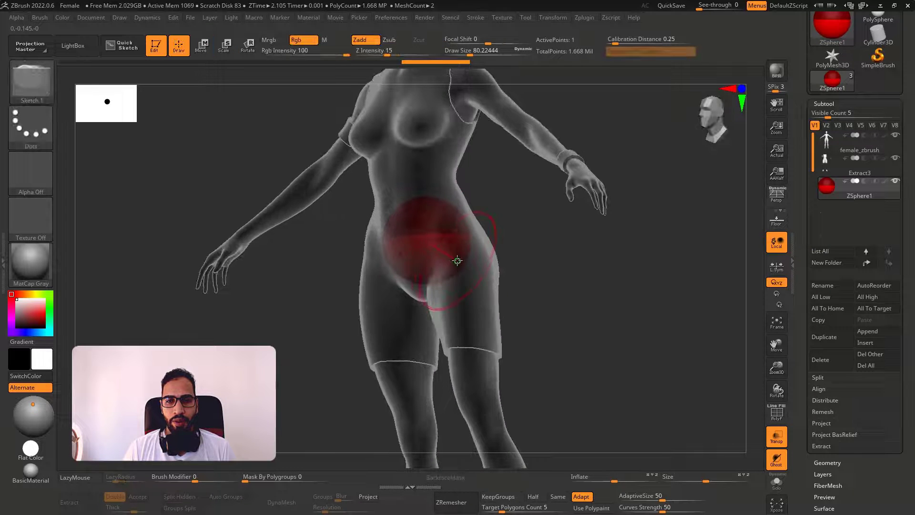
left_click_drag(456, 257, 482, 291)
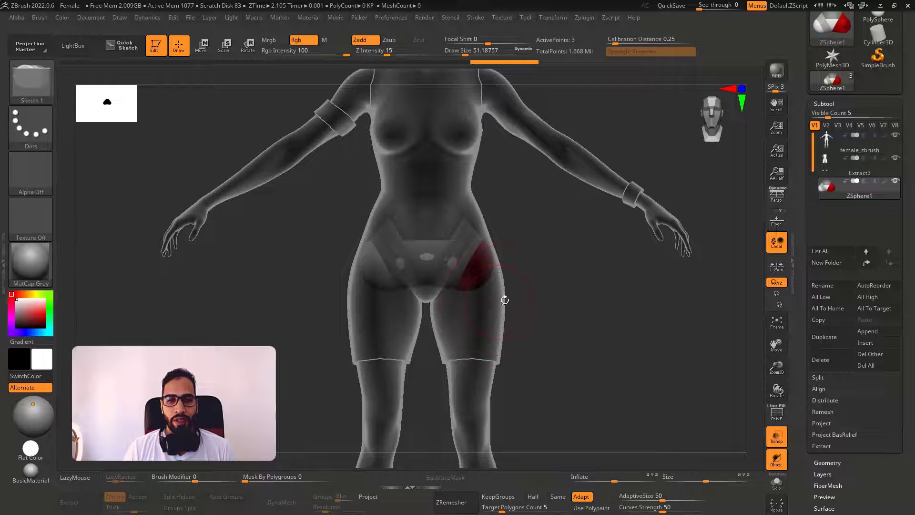
mouse_move(504, 300)
left_mouse_down("alt")
mouse_move(509, 248)
mouse_move(496, 235)
left_mouse_up("alt")
key("e")
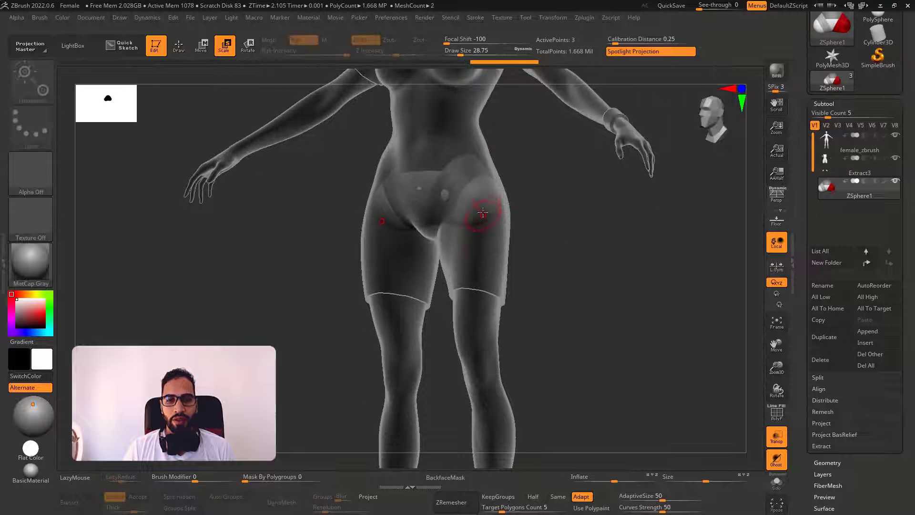
Step: Add a mirrored ZSphere below each hip, extend it down to the ankle and scale it to the ankle's width
key("q")
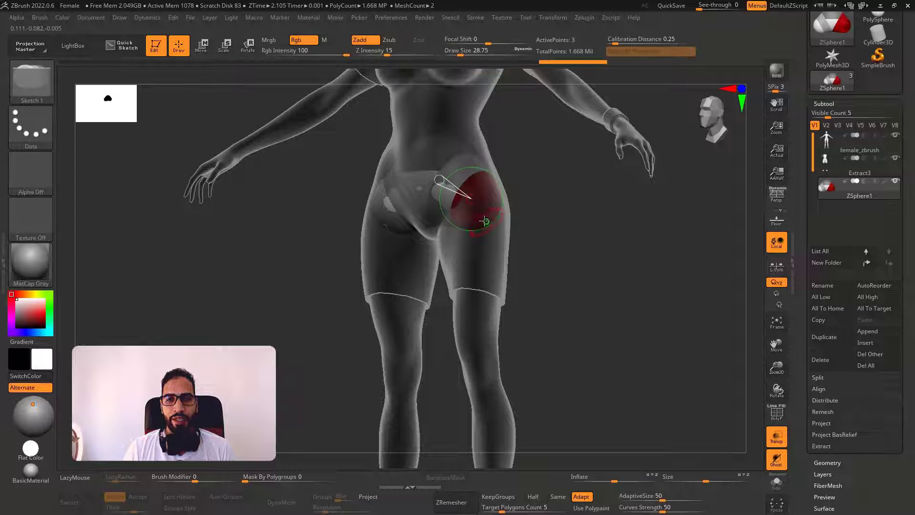
left_click_drag(483, 232, 482, 240)
mouse_move(527, 279)
left_mouse_down("alt")
mouse_move(514, 243)
mouse_move(483, 255)
mouse_move(482, 398)
mouse_move(445, 333)
left_mouse_up("alt")
key("w")
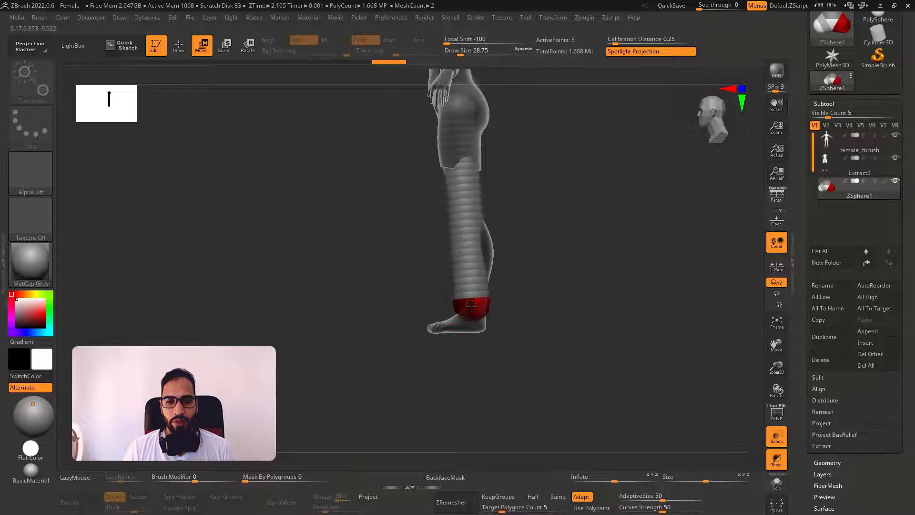
key("e")
right_click_drag(419, 237, 419, 281, "ctrl")
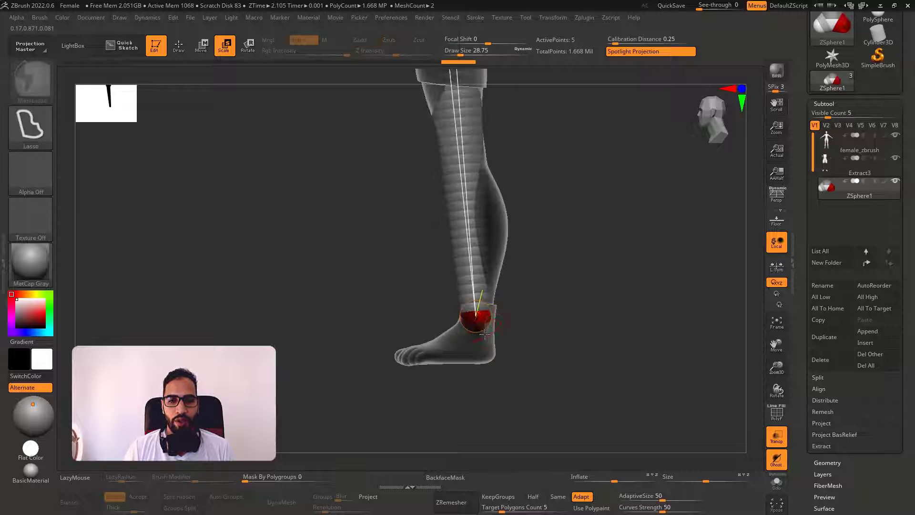
key("w")
left_click_drag(479, 320, 482, 319)
Step: Insert a ZSphere at each knee and position it inside the leg from the side and front
mouse_move(473, 192)
right_mouse_down("alt")
mouse_move(474, 233)
mouse_move(408, 218)
right_mouse_up("alt")
key("q")
left_click(459, 233)
key("e")
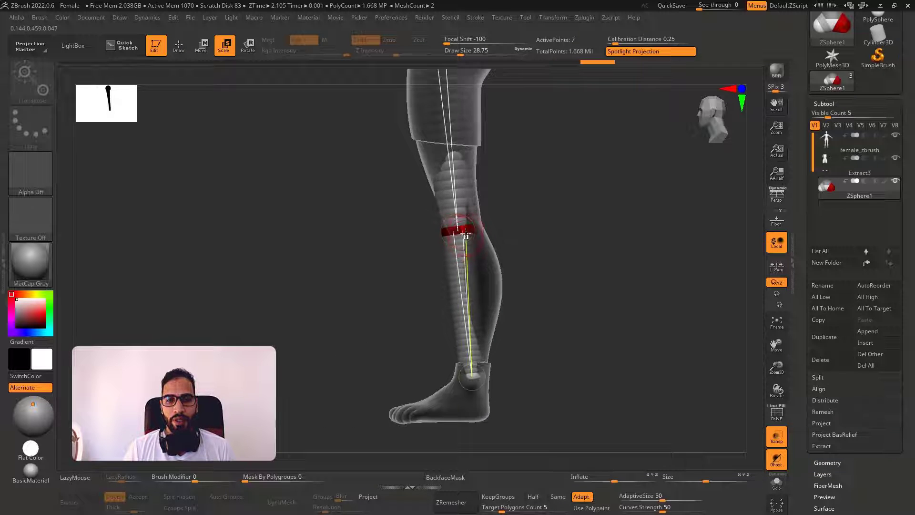
key("w")
left_click_drag(466, 236, 486, 224)
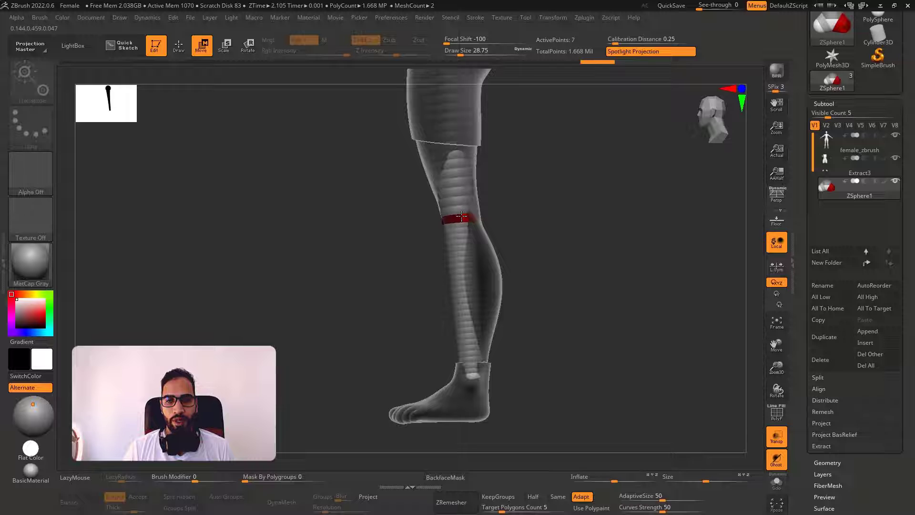
right_click_drag(462, 215, 556, 219, "shift")
left_click_drag(460, 220, 452, 217)
right_click_drag(500, 234, 524, 348, "alt")
right_click_drag(551, 214, 563, 157, "alt")
right_click_drag(548, 392, 556, 295, "alt")
right_click_drag(556, 295, 558, 386, "ctrl")
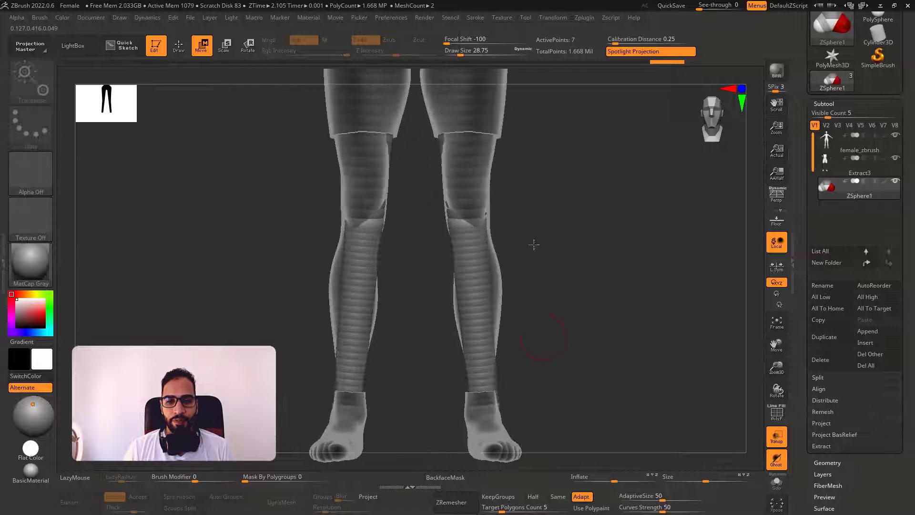
Step: Lower the end ZSphere of each leg to the heel and extend a new ZSphere from it to the toes
right_click_drag(533, 245, 533, 130, "alt")
right_click_drag(533, 130, 443, 136, "shift")
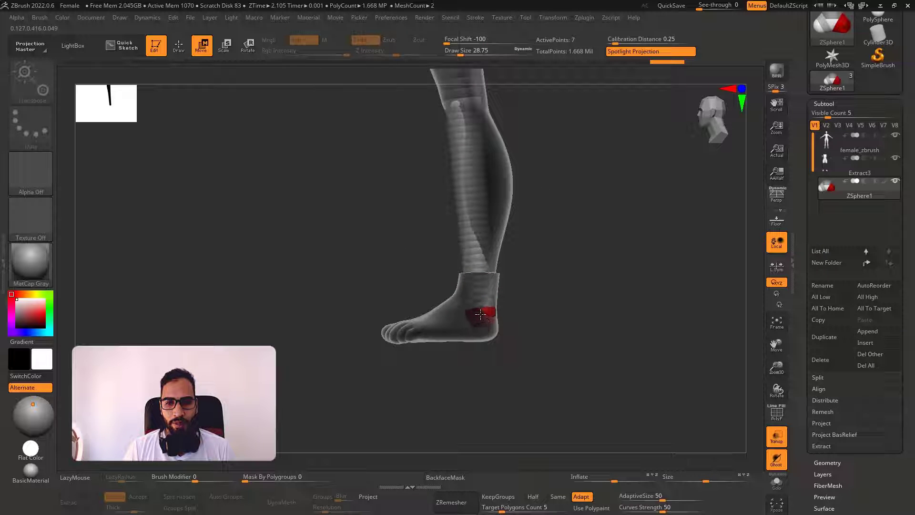
right_click_drag(527, 314, 601, 316)
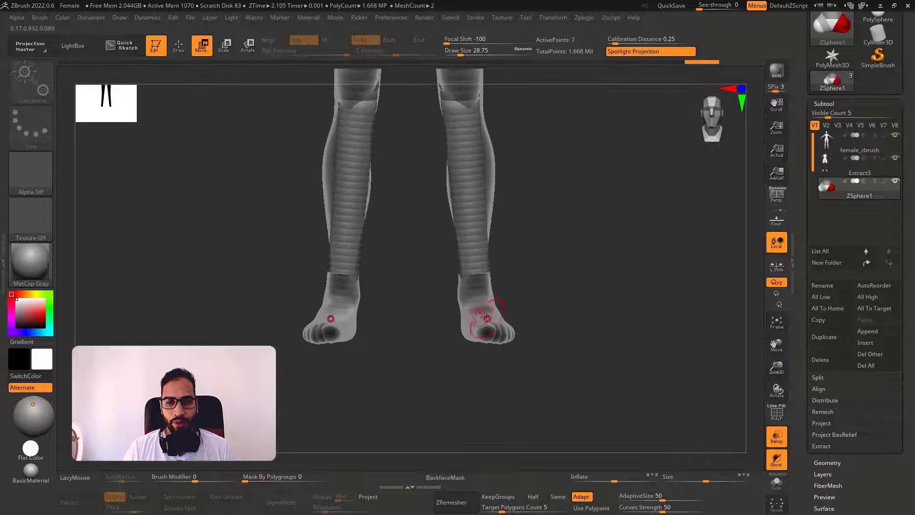
key("q")
left_click_drag(479, 312, 490, 313)
right_click_drag(490, 313, 465, 320, "shift")
key("w")
left_click_drag(466, 321, 489, 324)
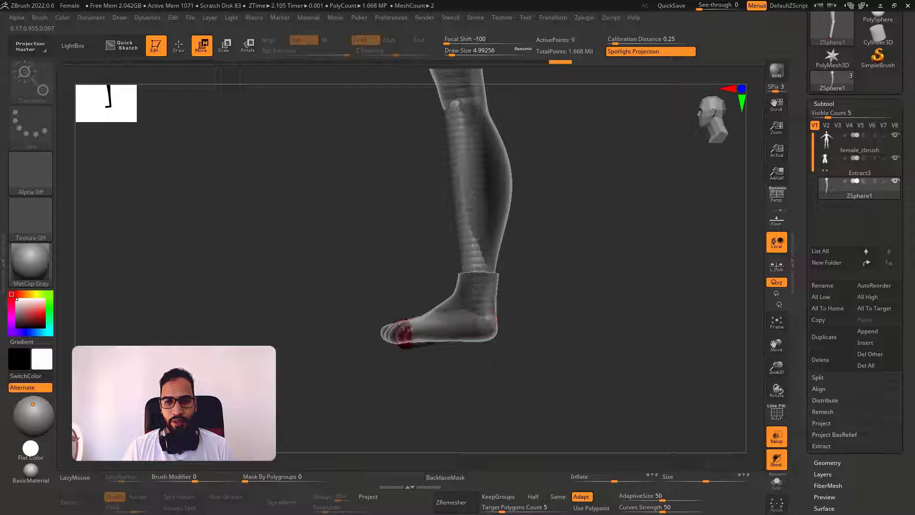
Step: Scale the toe ZSpheres to the feet, adjust the draw size, and align them with the toes
key("e")
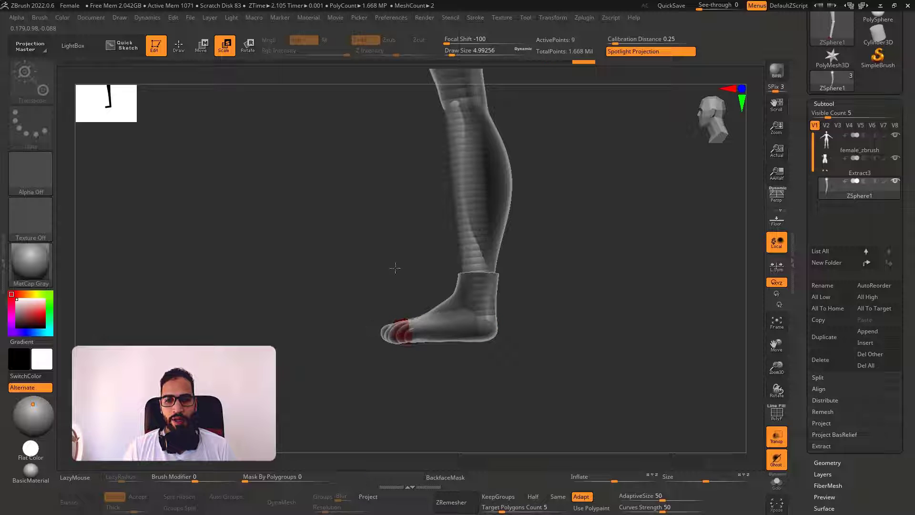
key("s")
left_click(527, 303)
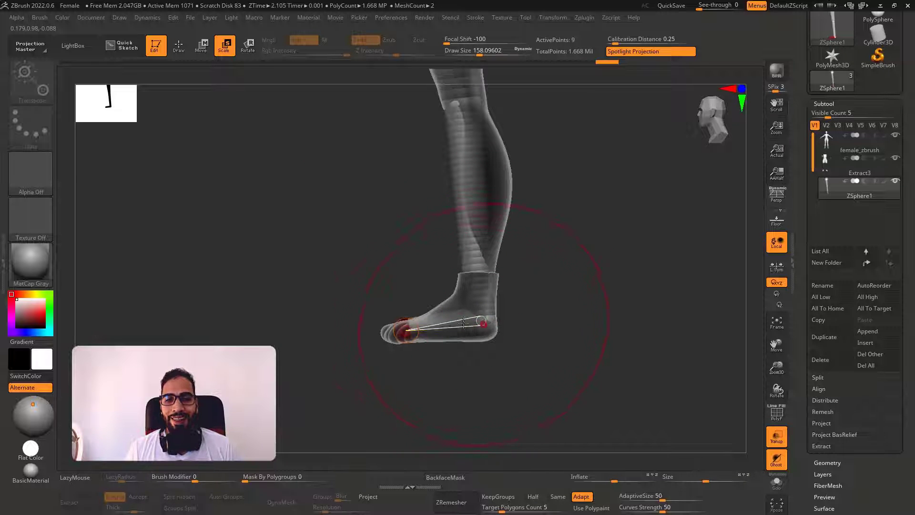
left_click_drag(531, 342, 619, 342, "shift")
mouse_move(457, 328)
left_mouse_down("alt")
mouse_move(524, 353)
mouse_move(480, 368)
left_mouse_up("alt")
key("s")
right_click_drag(470, 351, 469, 359)
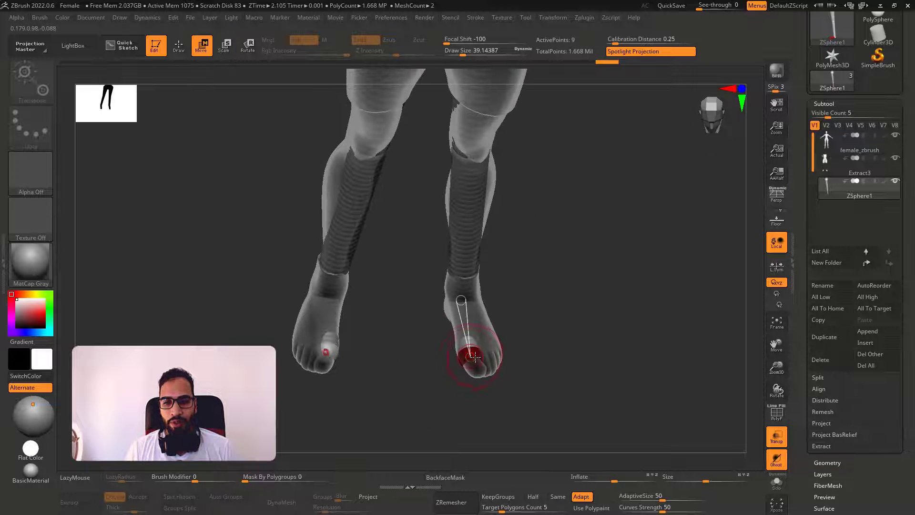
key("s")
left_click_drag(475, 357, 471, 357)
Step: Isolate the ZSphere rig, add a central ZSphere on top of the root, and raise it into the chest
right_click_drag(470, 358, 575, 444)
right_click_drag(543, 286, 534, 232, "ctrl")
key("alt+s")
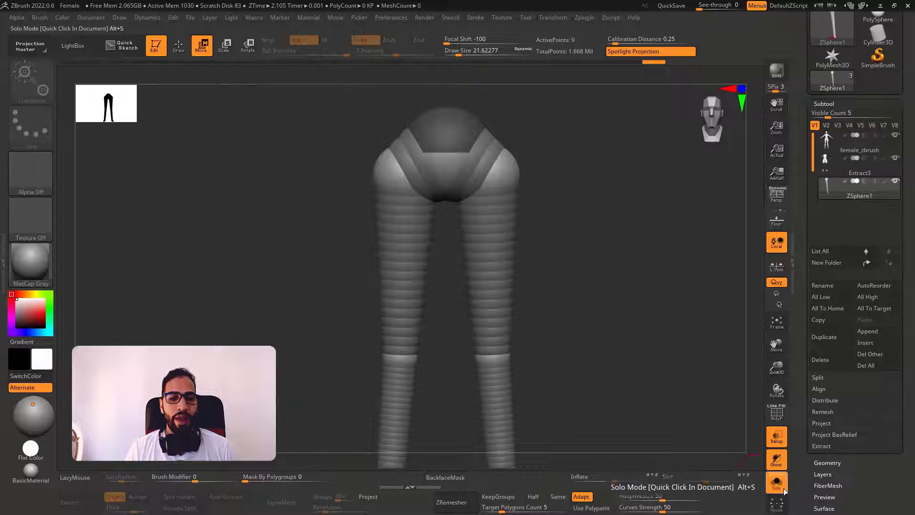
right_click_drag(590, 345, 559, 228, "alt")
key("f")
key("q")
left_click(409, 265)
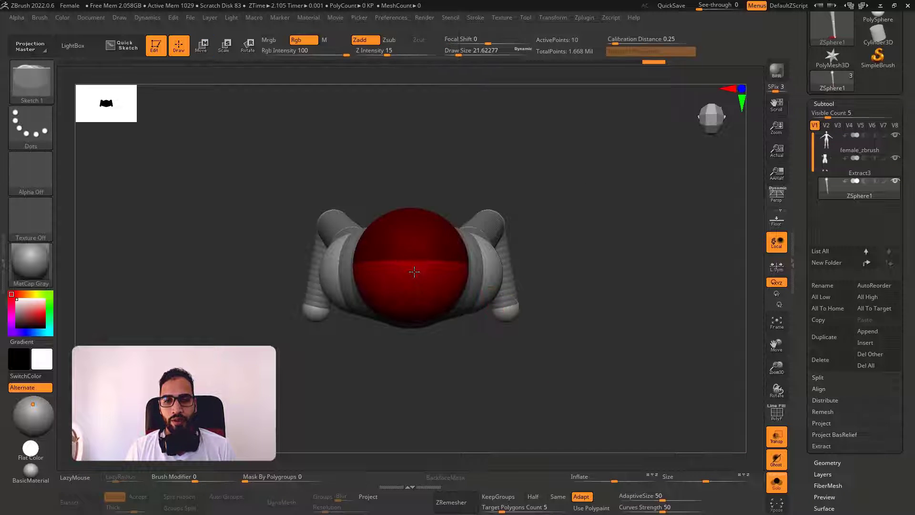
mouse_move(413, 272)
right_mouse_down("shift")
mouse_move(508, 218)
mouse_move(499, 290)
mouse_move(508, 267)
right_mouse_up("shift")
key("w")
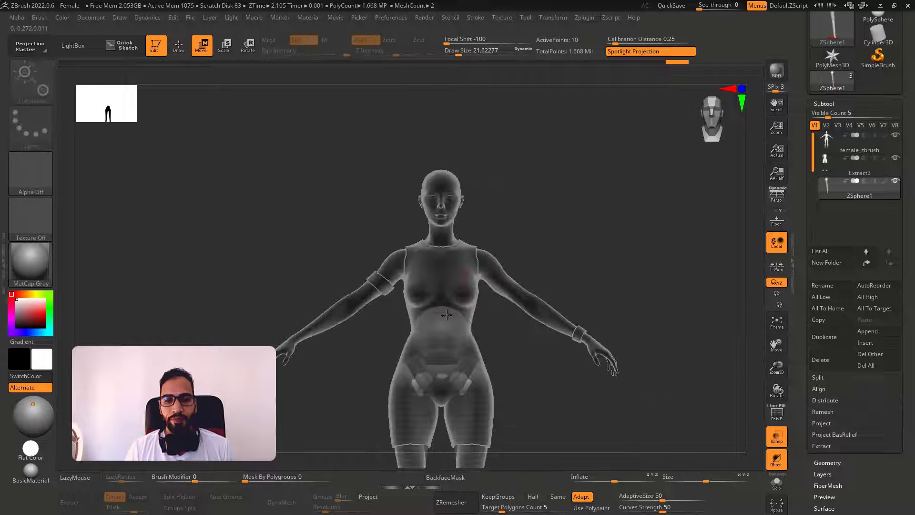
left_click_drag(450, 278, 450, 274)
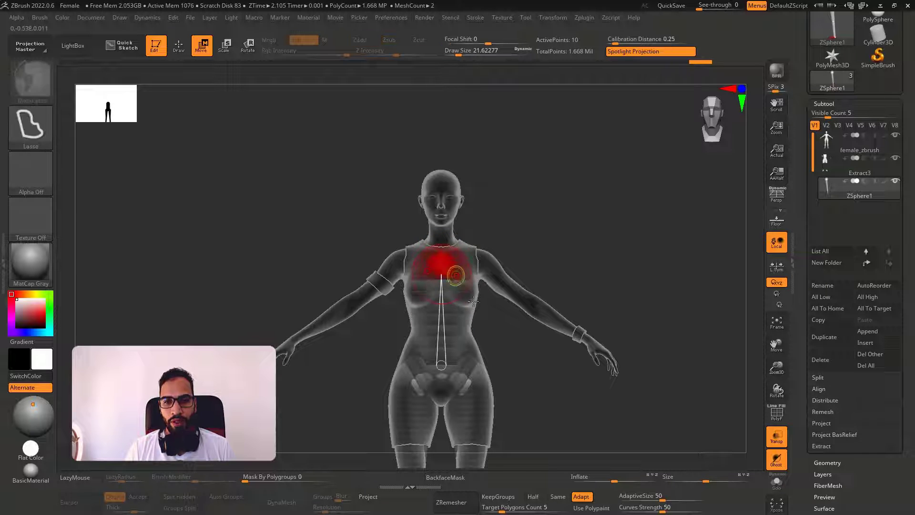
Step: Scale and position the chest ZSphere to match the upper torso from the front and side
right_click_drag(453, 274, 459, 267, "ctrl")
key("e")
left_click_drag(449, 263, 498, 283)
right_click_drag(524, 281, 454, 269, "shift")
key("w")
key("e")
left_click_drag(475, 267, 450, 274)
Step: Insert a ZSphere at the waist between root and chest, then position and scale it to the abdomen
mouse_move(441, 316)
right_mouse_down("shift")
mouse_move(458, 302)
mouse_move(447, 229)
right_mouse_up("shift")
key("q")
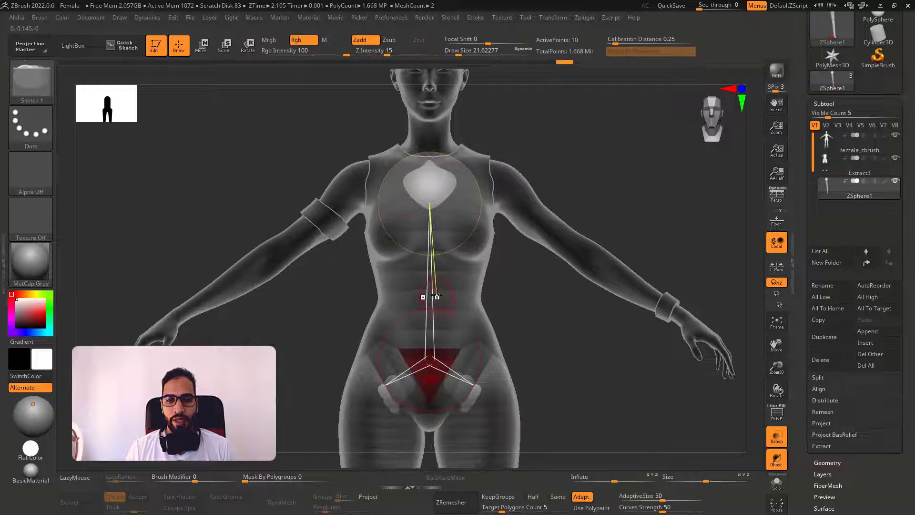
left_click(433, 296)
right_click_drag(492, 309, 447, 302, "shift")
key("w")
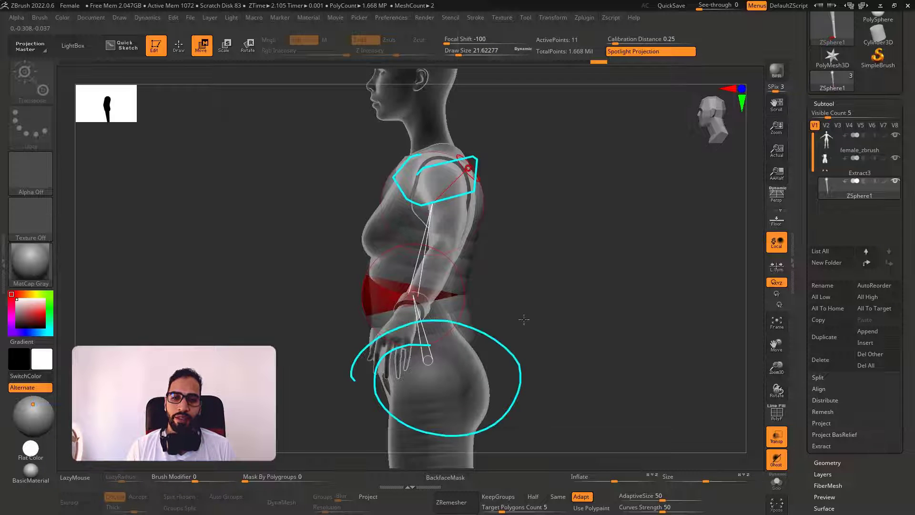
right_click_drag(536, 306, 459, 307, "shift")
key("e")
mouse_move(455, 304)
left_mouse_down()
mouse_move(427, 288)
mouse_move(441, 292)
left_mouse_up()
Step: Insert a mid-chest ZSphere with a mirrored pair at its sides, and fit the pair beneath the armpits
right_click_drag(489, 286, 470, 254)
key("q")
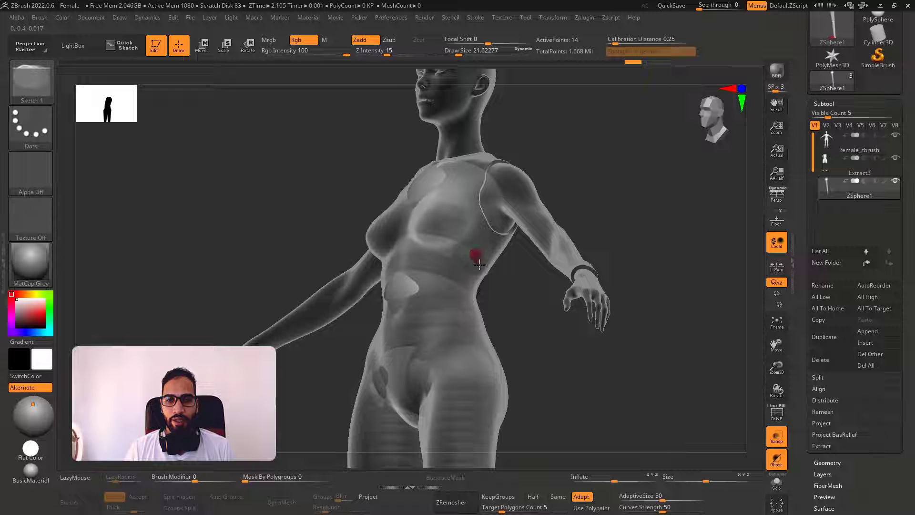
key("e")
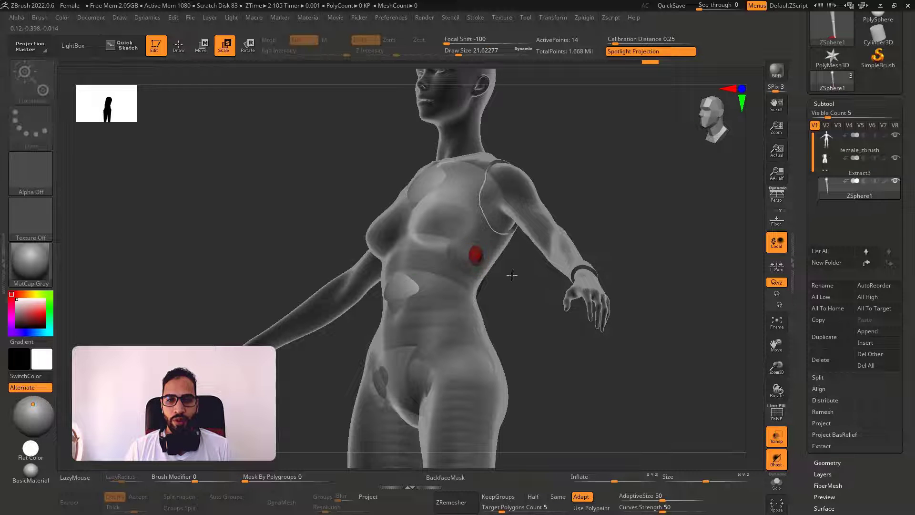
left_click_drag(538, 299, 483, 257, "shift")
key("w")
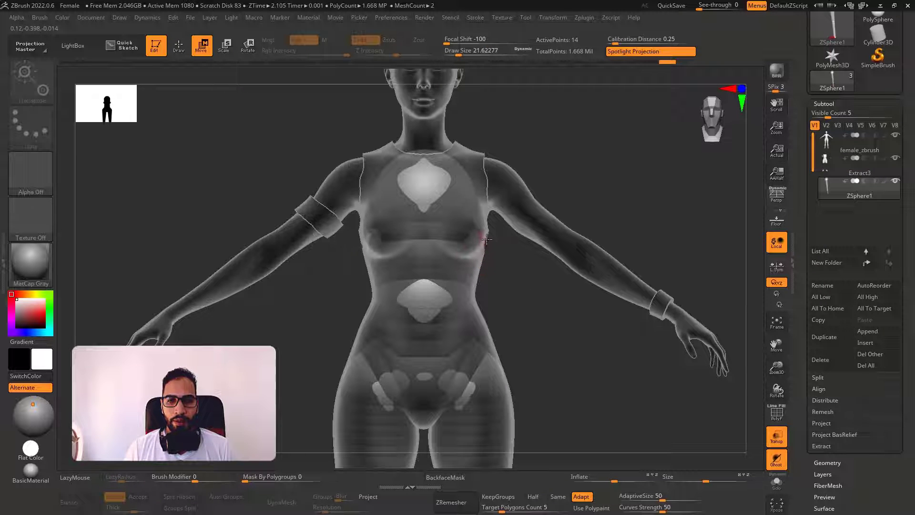
left_click_drag(638, 214, 553, 208)
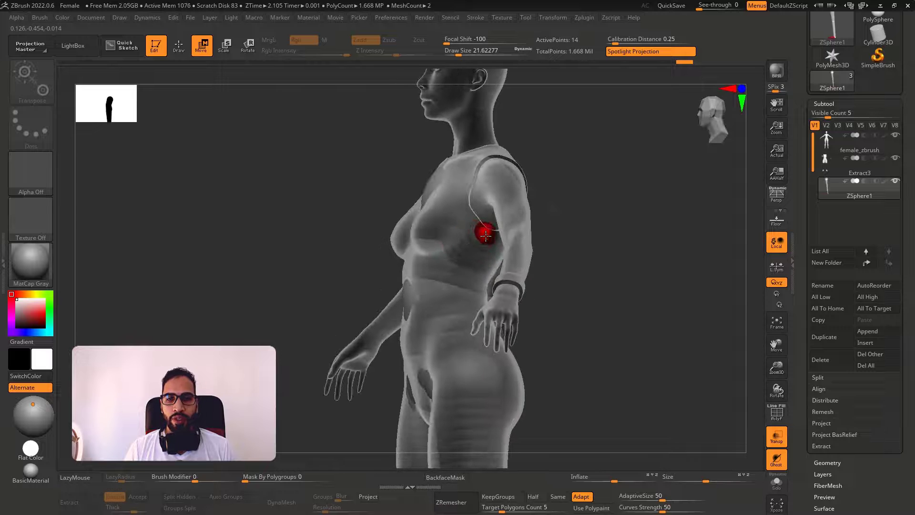
left_click_drag(522, 242, 419, 226, "shift")
Step: Adjust the upper chest ZSphere, add a mirrored pair of shoulder ZSpheres to it, and undo their last move
key("e")
key("w")
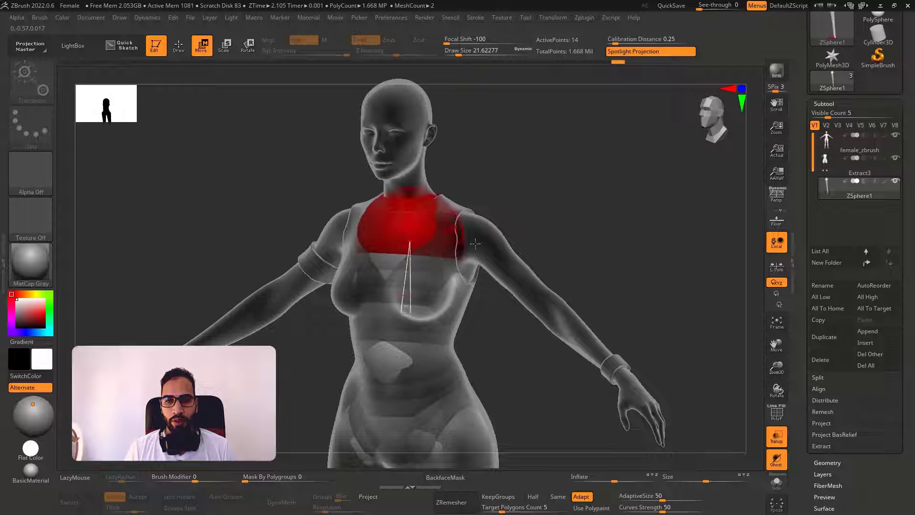
mouse_move(475, 244)
left_mouse_down()
mouse_move(522, 238)
mouse_move(456, 234)
mouse_move(465, 243)
mouse_move(567, 233)
left_mouse_up()
key("q")
key("w")
left_click_drag(501, 233, 446, 222)
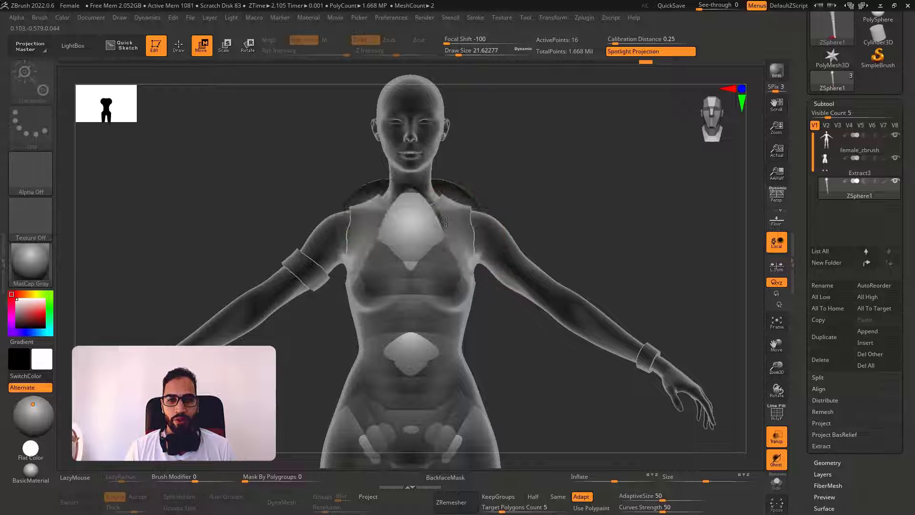
key("ctrl+z")
Step: Scale and reposition the mirrored shoulder ZSpheres to fit the model's shoulder joints
key("e")
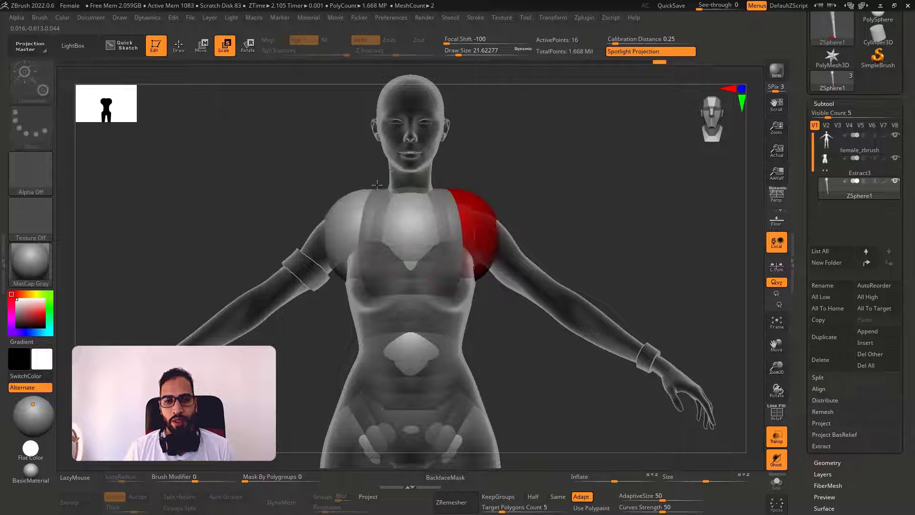
mouse_move(377, 184)
left_mouse_down()
mouse_move(474, 229)
mouse_move(446, 214)
mouse_move(495, 223)
mouse_move(389, 173)
left_mouse_up()
key("w")
key("e")
mouse_move(537, 218)
left_mouse_down()
mouse_move(465, 238)
mouse_move(549, 234)
mouse_move(491, 238)
mouse_move(556, 256)
mouse_move(548, 255)
left_mouse_up()
key("w")
Step: Add a mirrored ZSphere to each shoulder with a smaller draw size, and extend and scale it to the wrist
key("q")
key("s")
mouse_move(544, 255)
left_mouse_down()
mouse_move(522, 253)
mouse_move(665, 364)
mouse_move(621, 374)
mouse_move(554, 364)
left_mouse_up()
key("w")
key("e")
key("w")
left_click_drag(631, 333, 372, 280)
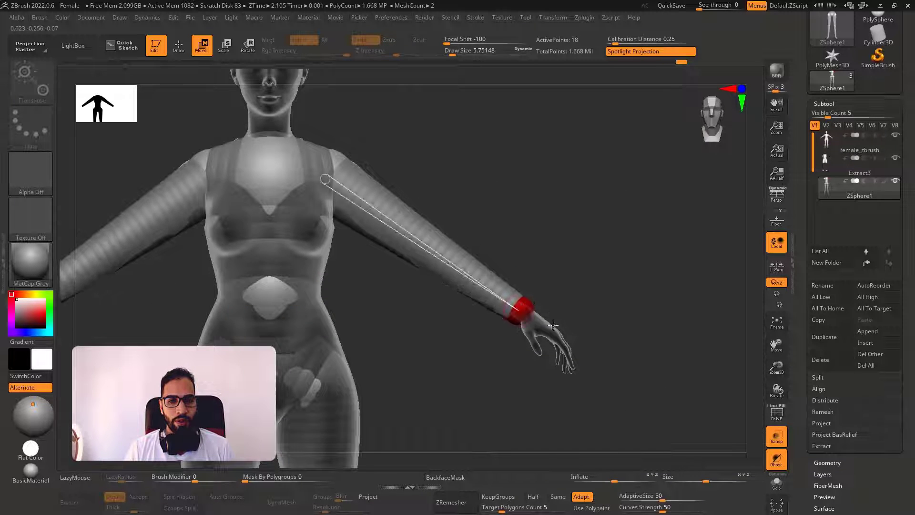
Step: Scale and reposition the mirrored end ZSpheres of the arms to fit the model's wrists
key("e")
mouse_move(561, 257)
left_mouse_down()
mouse_move(563, 278)
mouse_move(563, 259)
left_mouse_up()
key("w")
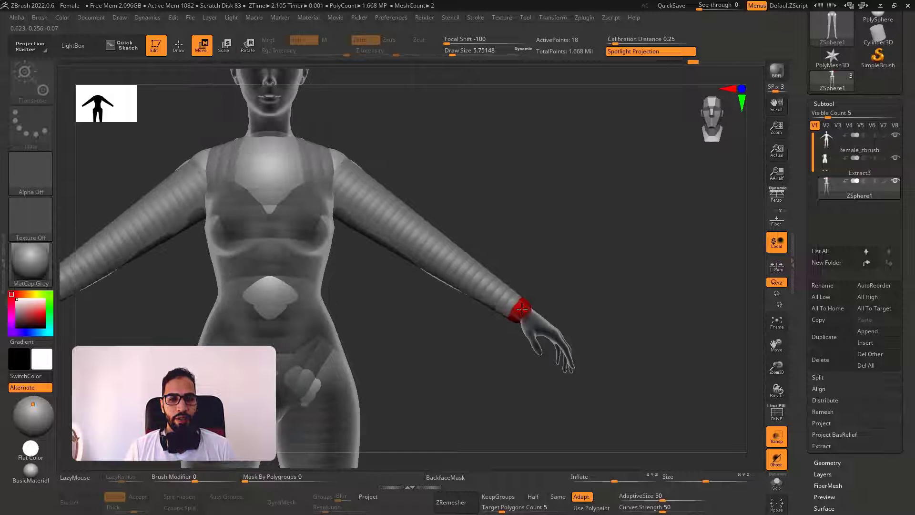
left_click_drag(522, 310, 527, 306)
Step: Insert a mirrored pair of ZSpheres midway along the arms, and position them inside the elbows in height and depth
key("q")
left_click(420, 234)
key("e")
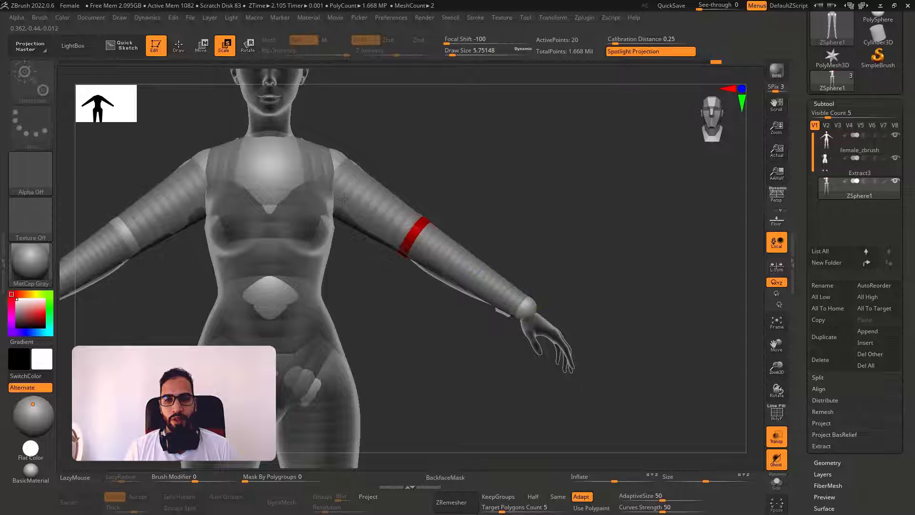
key("w")
mouse_move(419, 229)
left_mouse_down()
mouse_move(414, 238)
mouse_move(414, 228)
left_mouse_up()
left_click_drag(562, 258, 420, 237, "shift")
right_click_drag(443, 228, 483, 258)
left_click_drag(443, 227, 465, 246)
right_click_drag(464, 245, 504, 227, "shift")
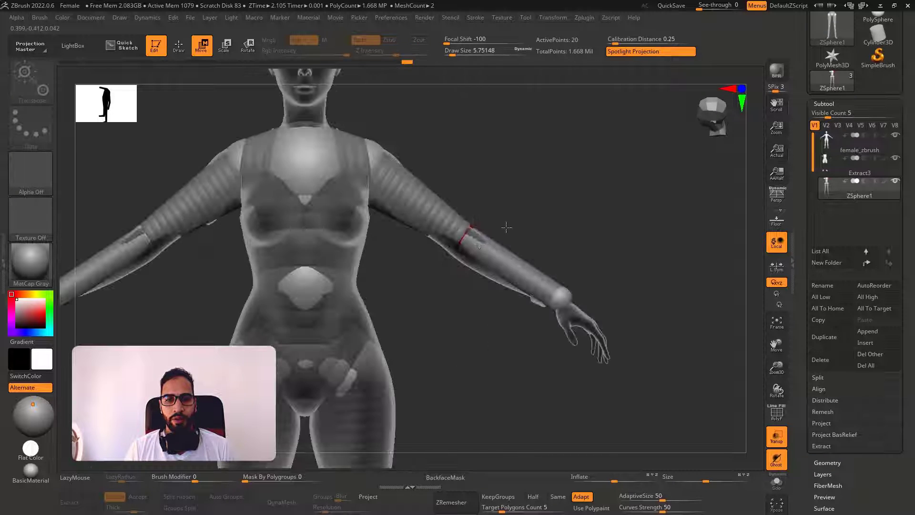
mouse_move(470, 230)
left_mouse_down()
mouse_move(463, 237)
mouse_move(473, 230)
left_mouse_up()
Step: Rescale the mirrored shoulder ZSpheres and shift them slightly outward inside the shoulders
right_click_drag(473, 230, 434, 228)
key("e")
left_click_drag(373, 151, 260, 113)
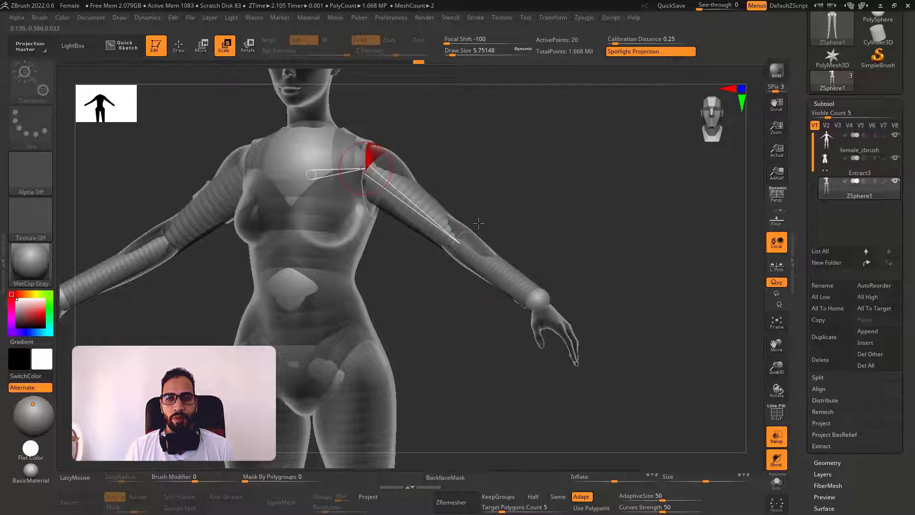
right_click_drag(477, 226, 391, 200)
key("w")
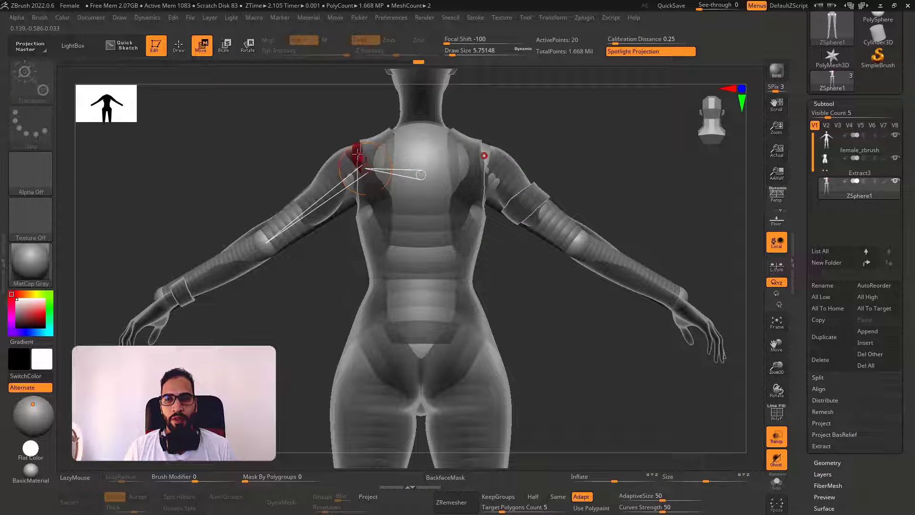
left_click_drag(358, 154, 351, 151)
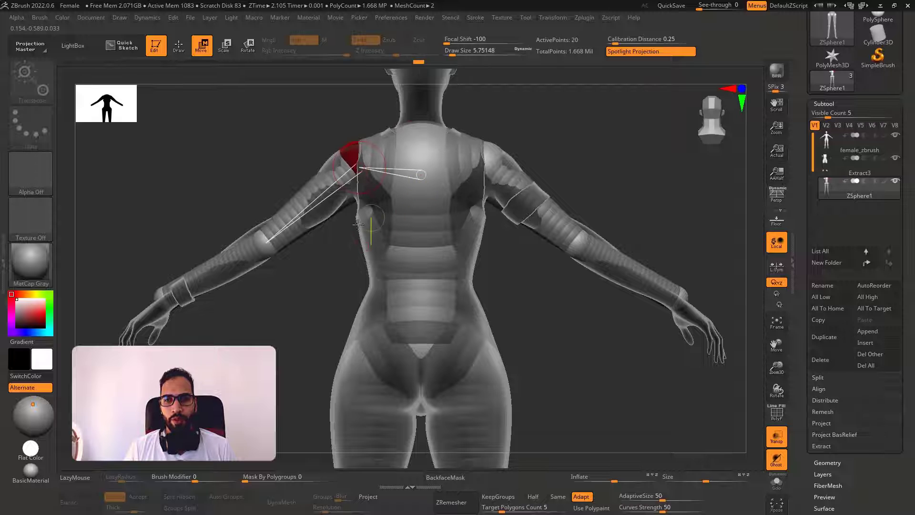
mouse_move(360, 217)
right_mouse_down()
mouse_move(378, 207)
mouse_move(362, 211)
right_mouse_up()
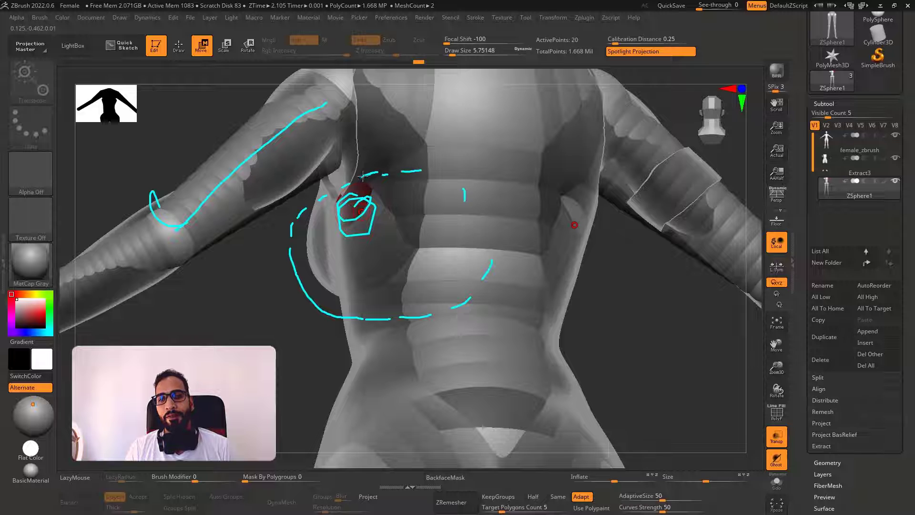
left_click_drag(292, 87, 152, 212)
key("Escape")
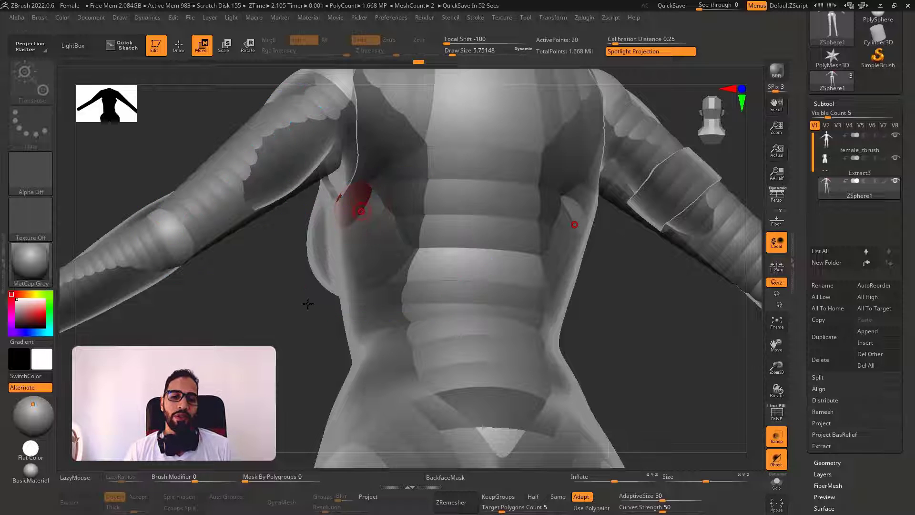
right_click_drag(268, 347, 378, 245)
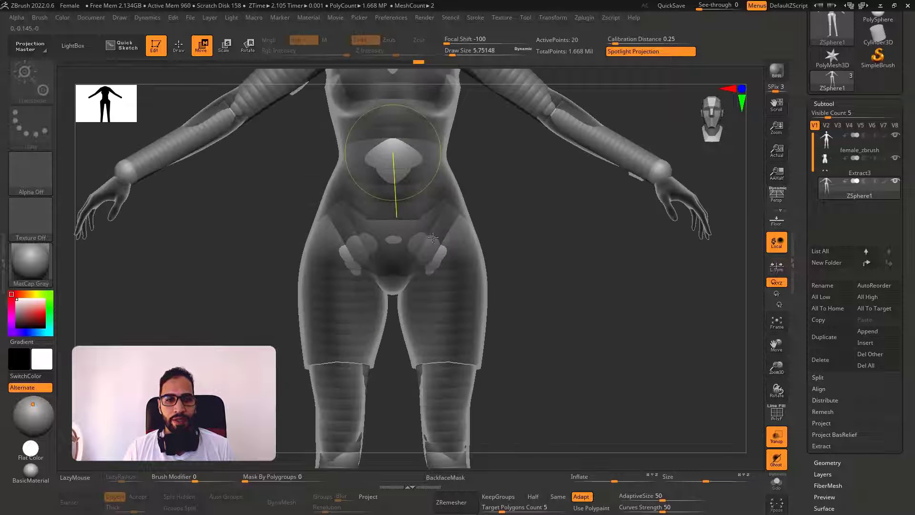
Step: Reposition the mirrored wrist ZSpheres in height and depth to sit inside the wrists
right_click_drag(433, 237, 157, 324, "alt")
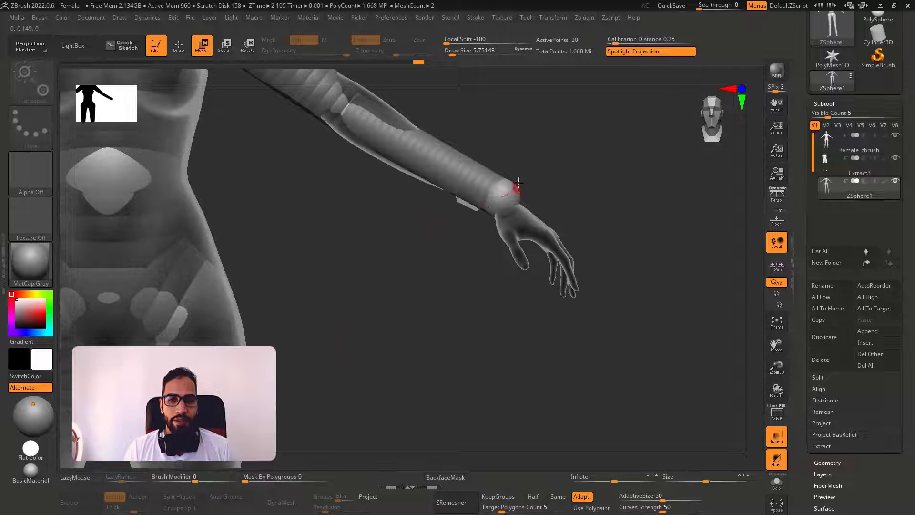
left_click_drag(515, 189, 510, 196)
mouse_move(510, 195)
right_mouse_down()
mouse_move(480, 221)
mouse_move(445, 221)
right_mouse_up()
mouse_move(496, 199)
left_mouse_down()
mouse_move(511, 196)
mouse_move(514, 217)
left_mouse_up()
Step: Add a mirrored ZSphere to each wrist, extend it toward the fingers, and fit it inside the hand
key("q")
right_click_drag(514, 218, 543, 204)
key("w")
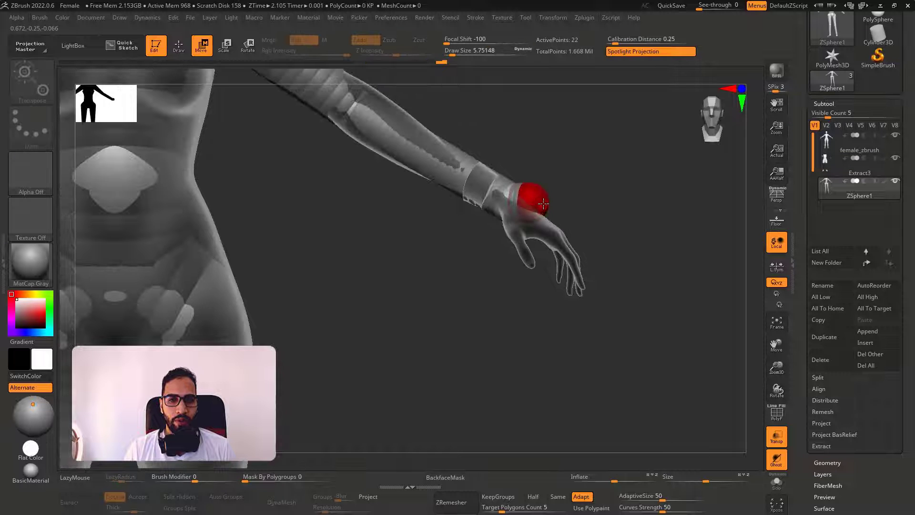
left_click_drag(543, 204, 586, 267)
key("e")
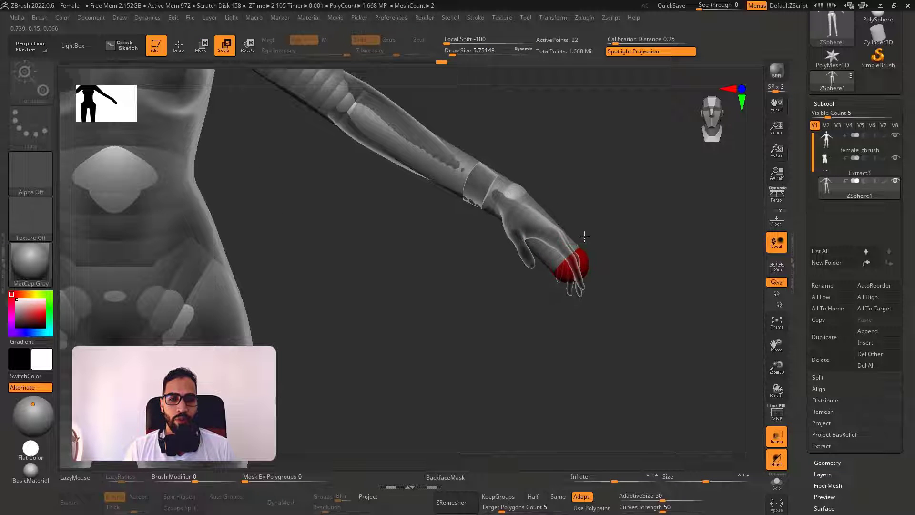
right_click_drag(585, 237, 588, 267)
key("w")
left_click_drag(574, 265, 549, 263)
mouse_move(550, 257)
right_mouse_down()
mouse_move(567, 250)
mouse_move(571, 267)
mouse_move(548, 252)
mouse_move(598, 300)
mouse_move(619, 256)
mouse_move(598, 243)
mouse_move(596, 280)
mouse_move(619, 253)
mouse_move(617, 219)
right_mouse_up()
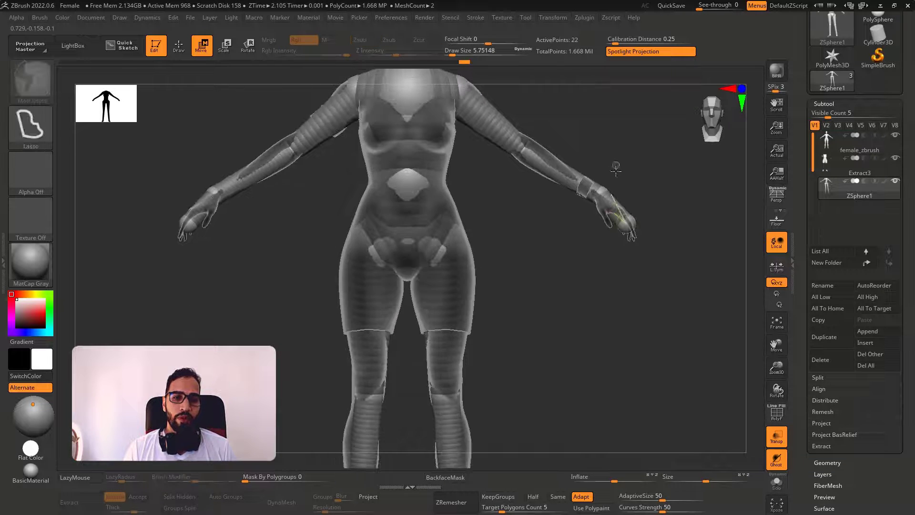
Step: Add a central ZSphere on top of the upper chest ZSphere, and scale it down to the width of the neck
right_click_drag(615, 170, 508, 196, "ctrl")
mouse_move(442, 122)
right_mouse_down("alt")
mouse_move(484, 222)
mouse_move(492, 198)
mouse_move(517, 265)
mouse_move(533, 276)
right_mouse_up("alt")
key("q")
left_click(512, 245)
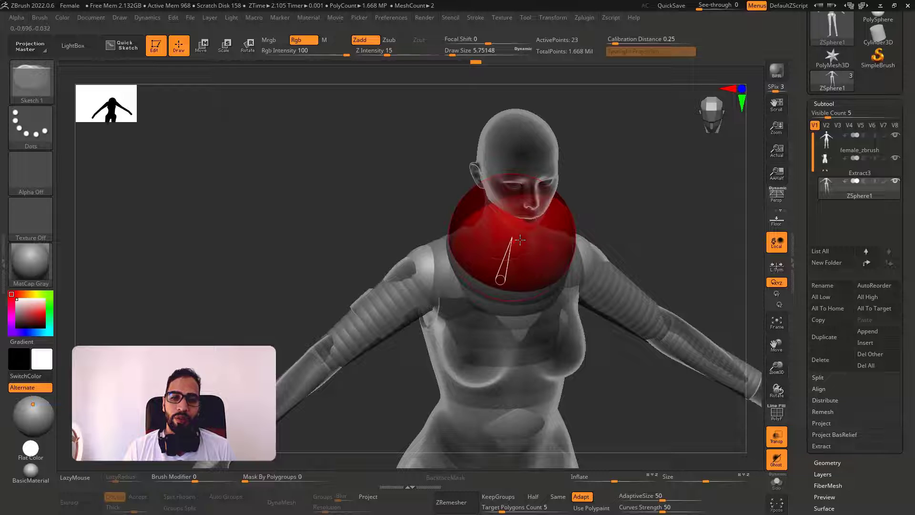
right_click_drag(520, 239, 512, 224, "shift")
key("e")
left_click_drag(512, 223, 311, 178)
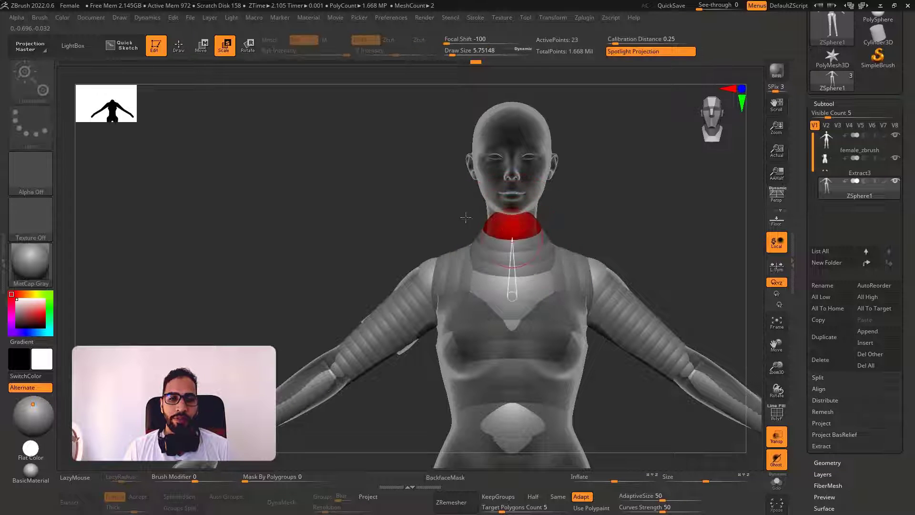
key("w")
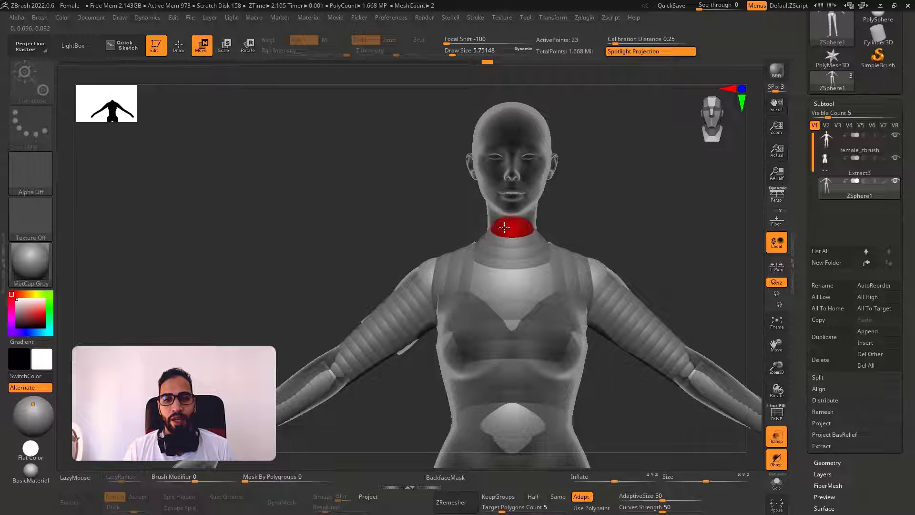
Step: Add another ZSphere to the neck-base ZSphere, and raise it inside the neck to just below the ear
key("q")
left_click(513, 226, "alt")
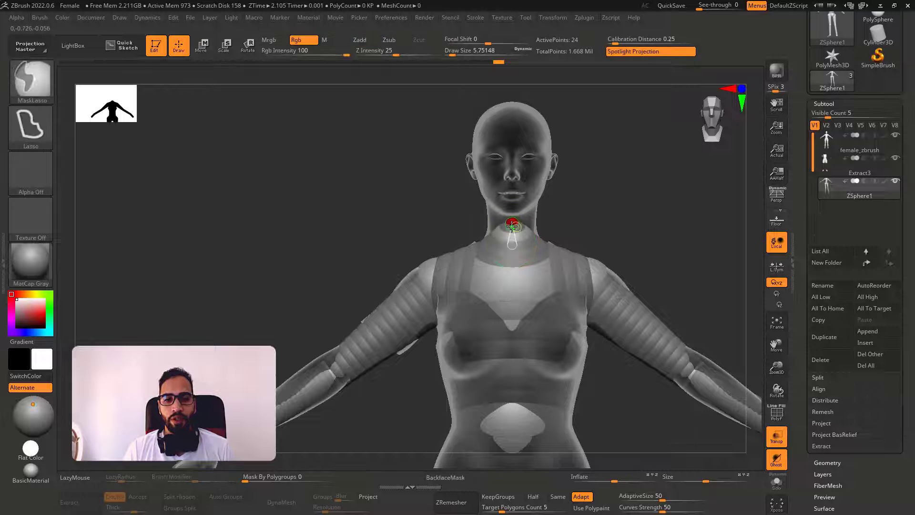
left_click_drag(555, 216, 619, 217, "shift")
key("w")
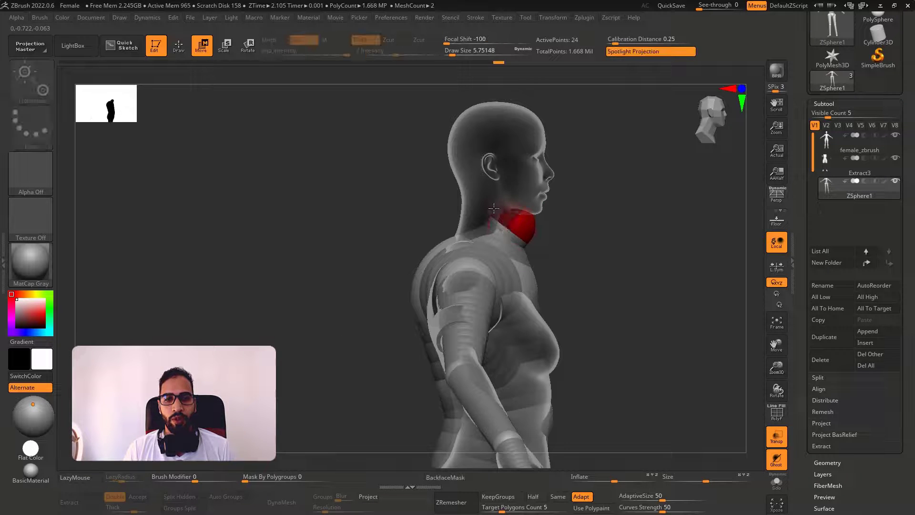
left_click_drag(532, 219, 499, 203)
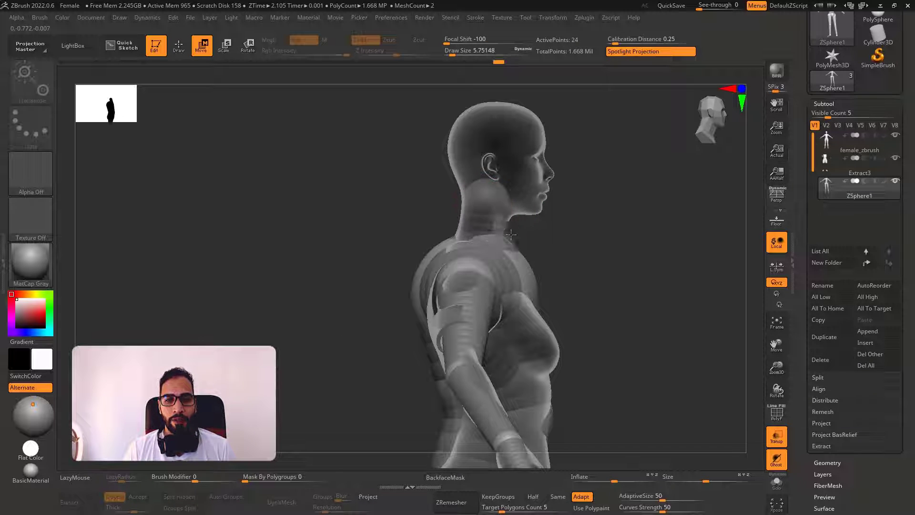
left_click_drag(513, 175, 492, 201)
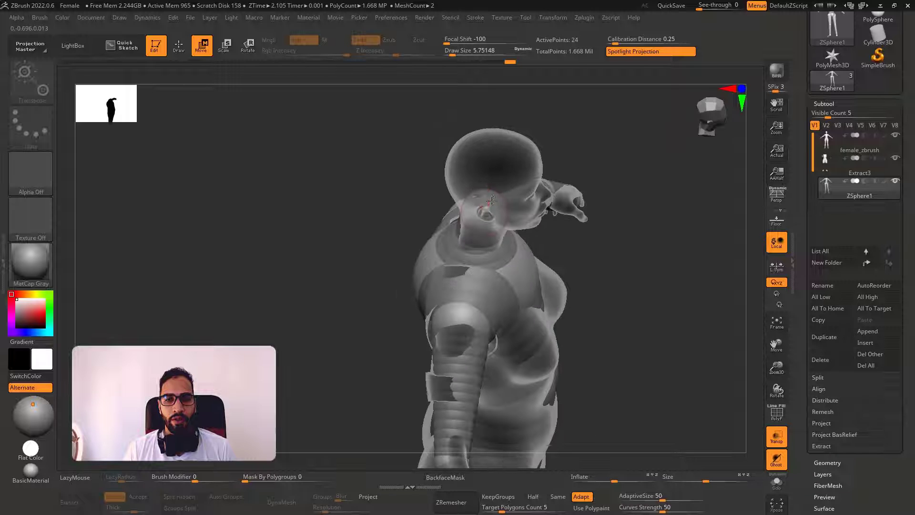
Step: Add a ZSphere on top of the upper neck ZSphere, and scale and raise it to fill the head
key("q")
left_click(490, 198, "shift")
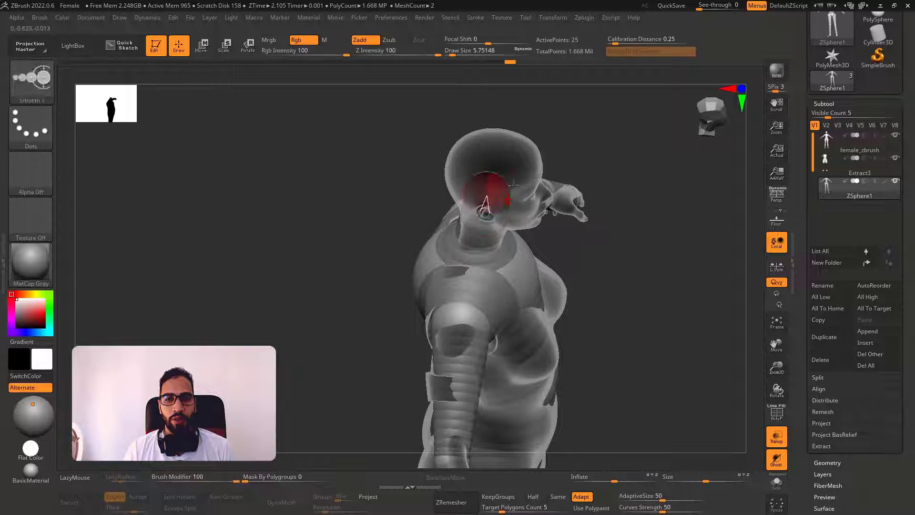
left_click_drag(595, 258, 638, 288, "shift")
key("e")
left_click_drag(502, 190, 524, 171)
key("e")
key("w")
key("e")
right_click_drag(524, 172, 489, 170)
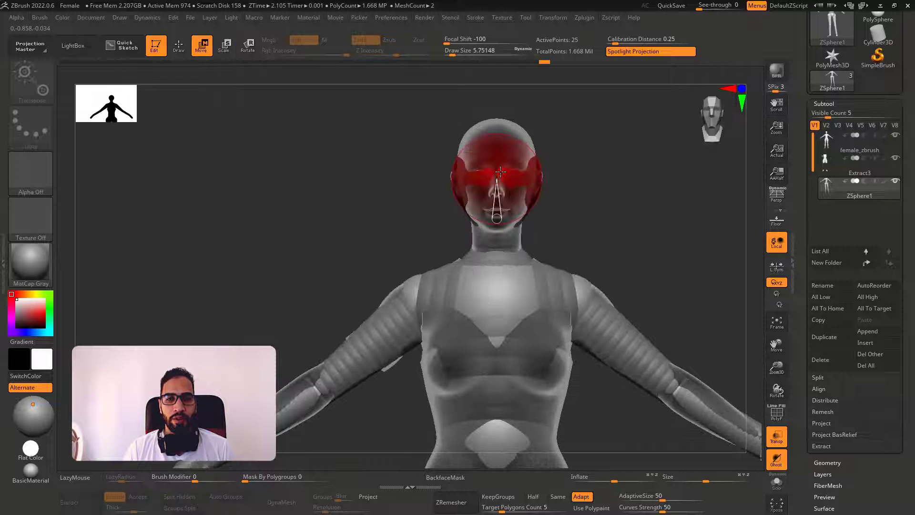
Step: Select the female_zbrush subtool, and display the model in perspective with transparency turned off
key("f")
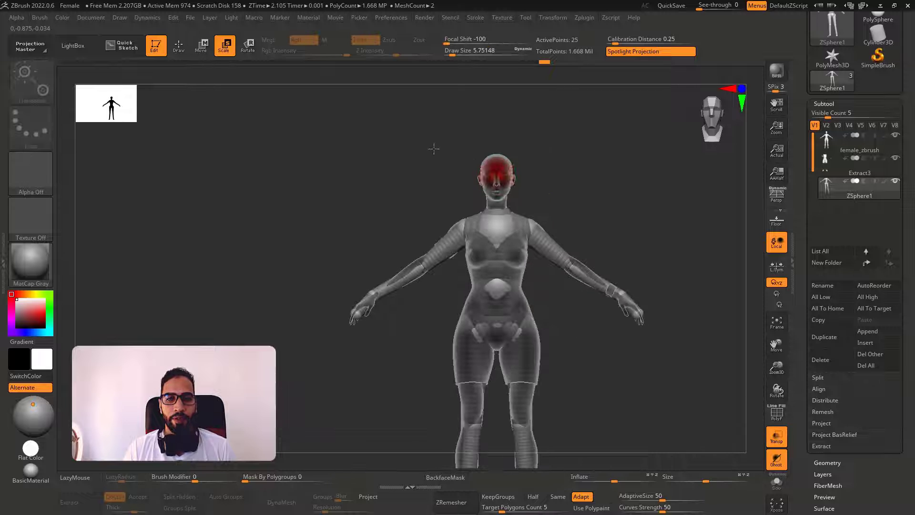
right_click_drag(572, 210, 504, 168, "shift")
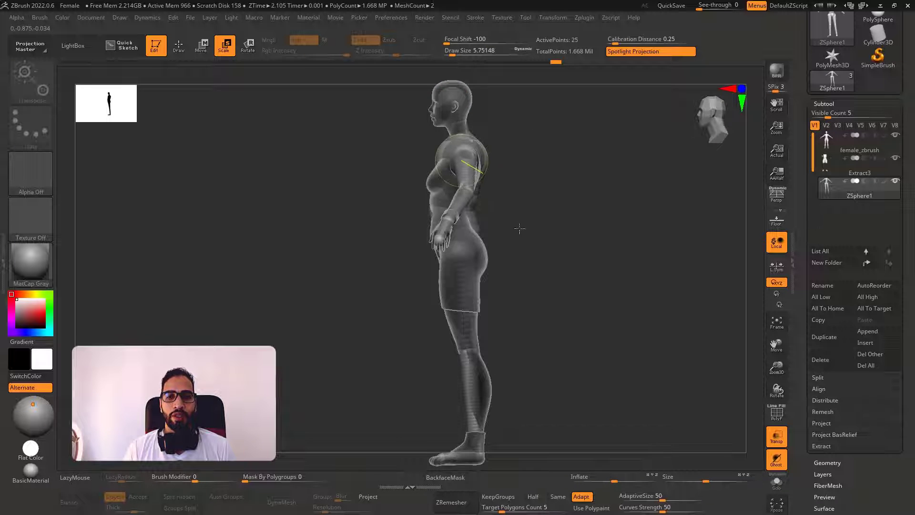
right_click_drag(520, 228, 606, 219, "shift")
key("q")
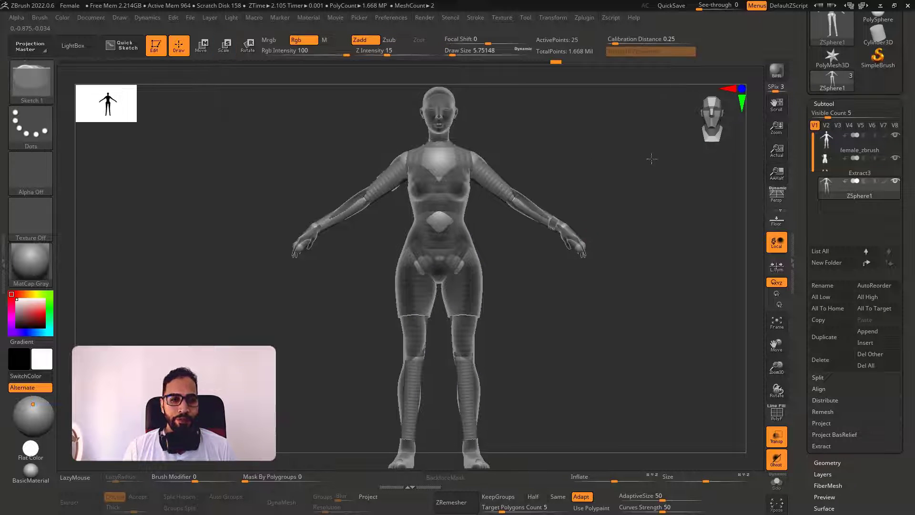
left_click(832, 143)
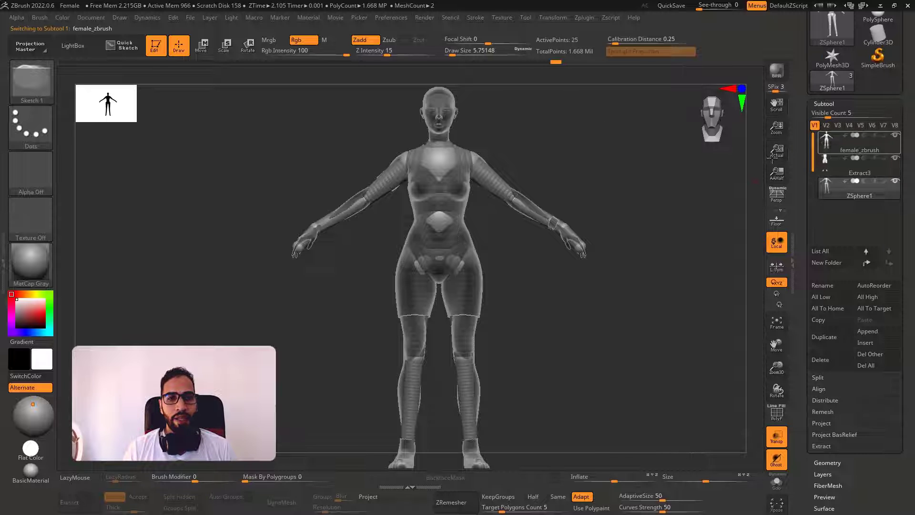
right_click_drag(539, 166, 612, 198)
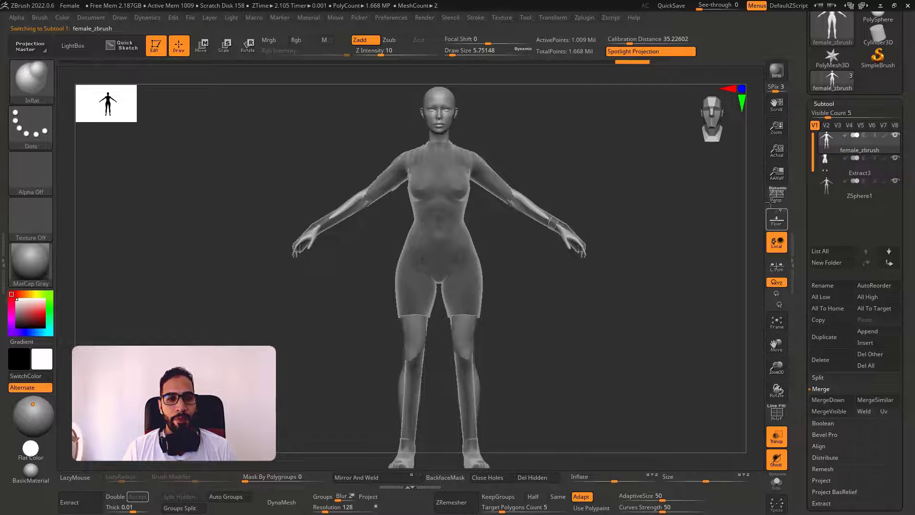
key("p")
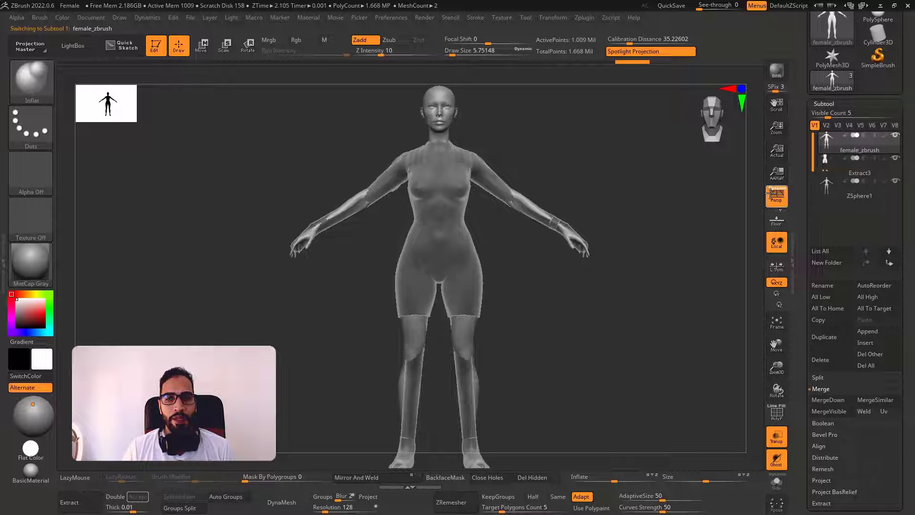
left_click(558, 18)
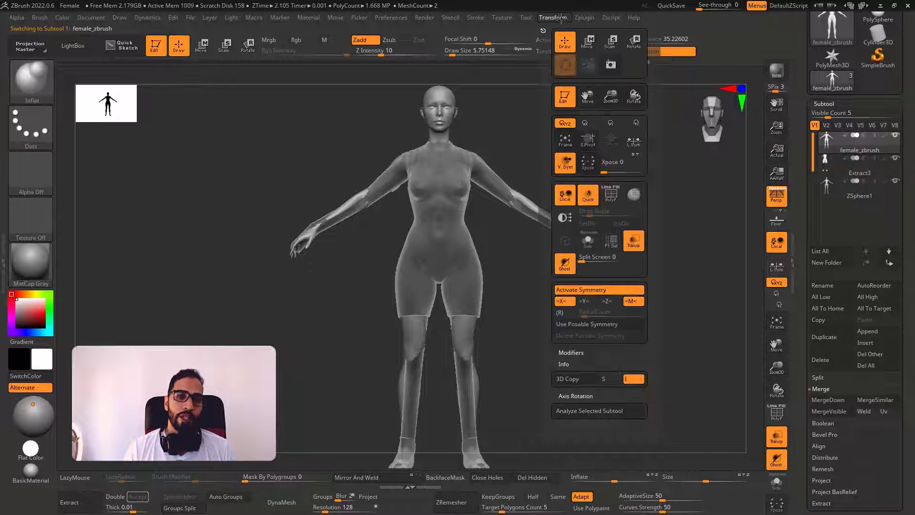
left_click(634, 242)
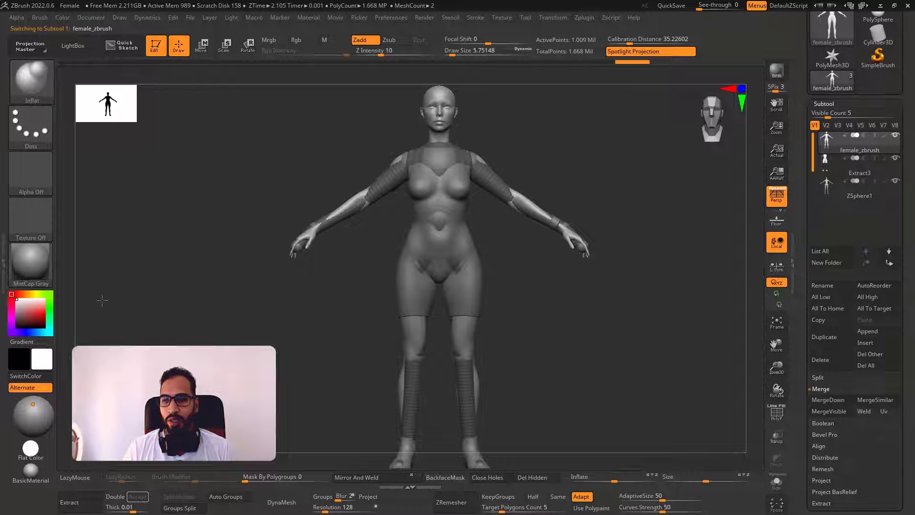
Step: Try a reddish colour on the model, and briefly isolate the female body before showing all subtools again
left_click(27, 307)
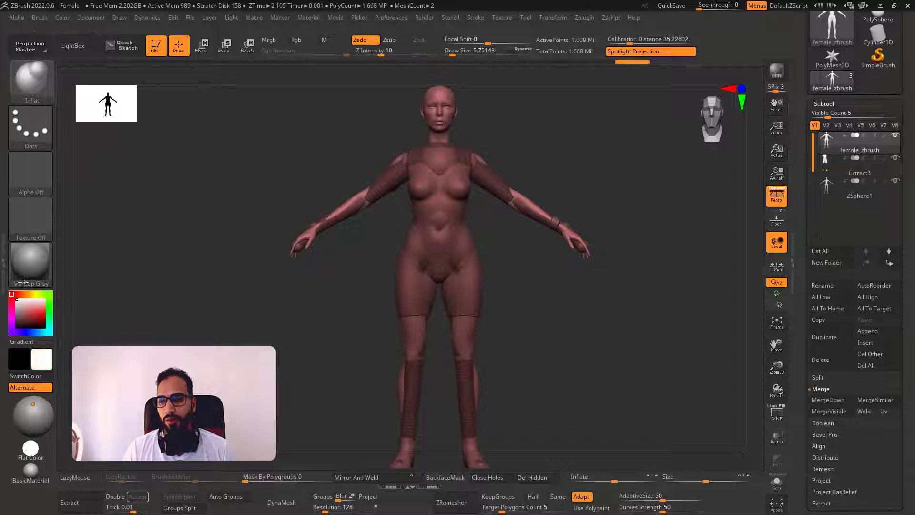
left_click_drag(551, 243, 558, 276)
key("alt+s")
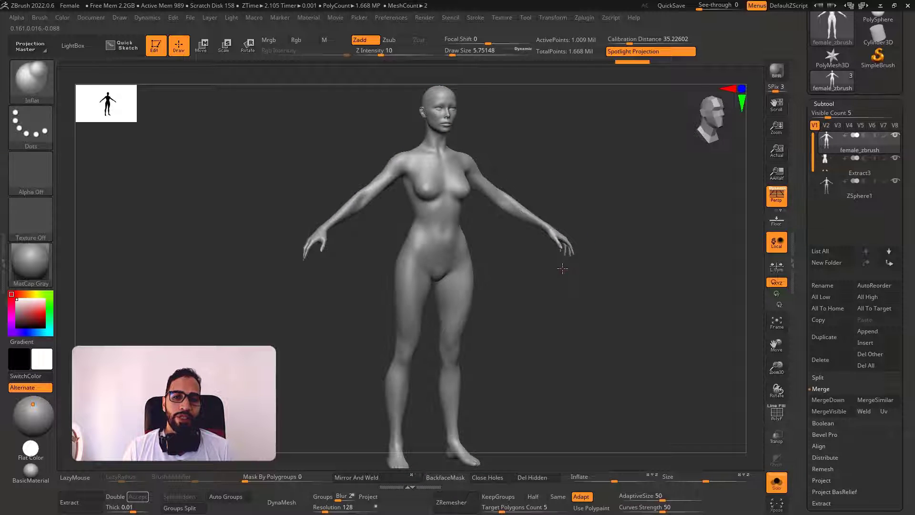
key("alt+s")
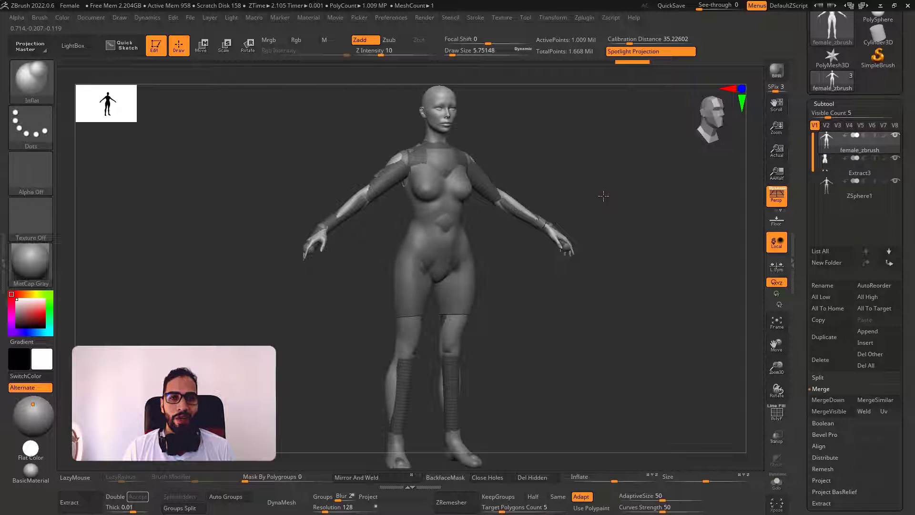
Step: Enable the ZSphere Rig option in Transpose Master
left_click(586, 18)
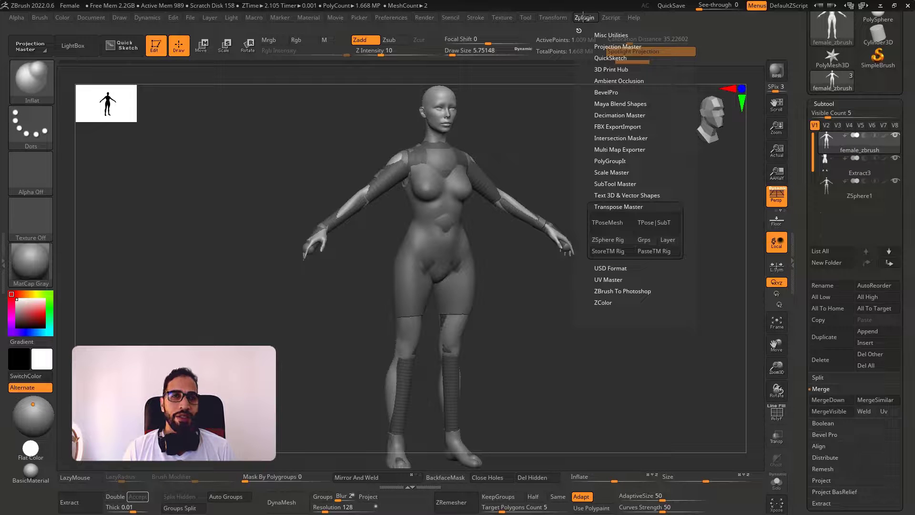
left_click(621, 240)
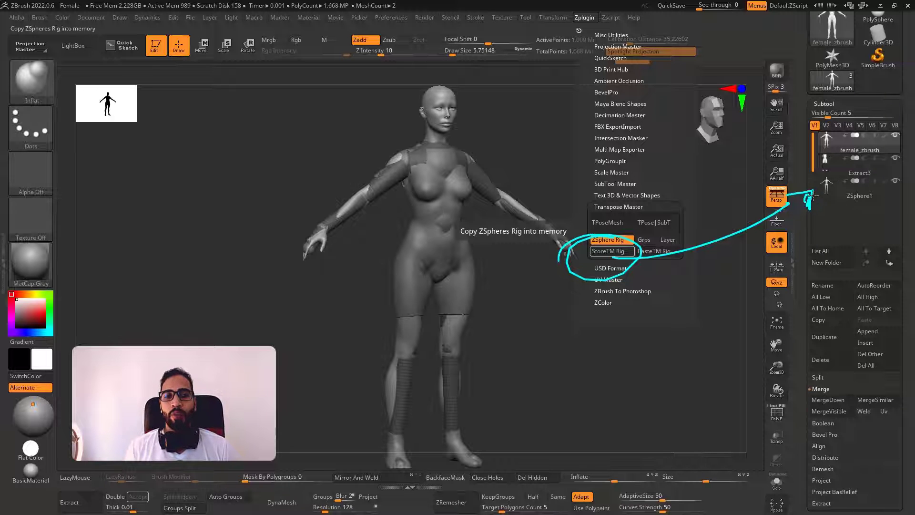
Step: Select the ZSphere1 subtool and store it as the Transpose Master rig
left_click(613, 251)
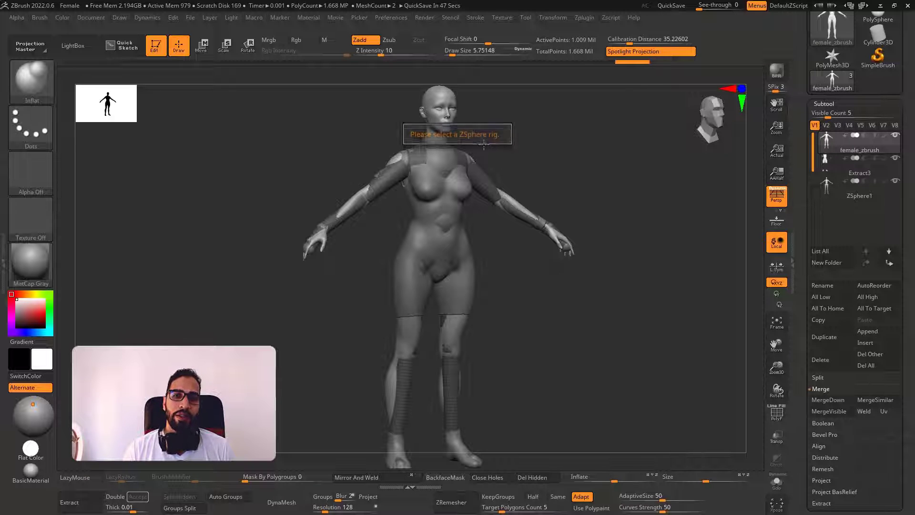
left_click(833, 199)
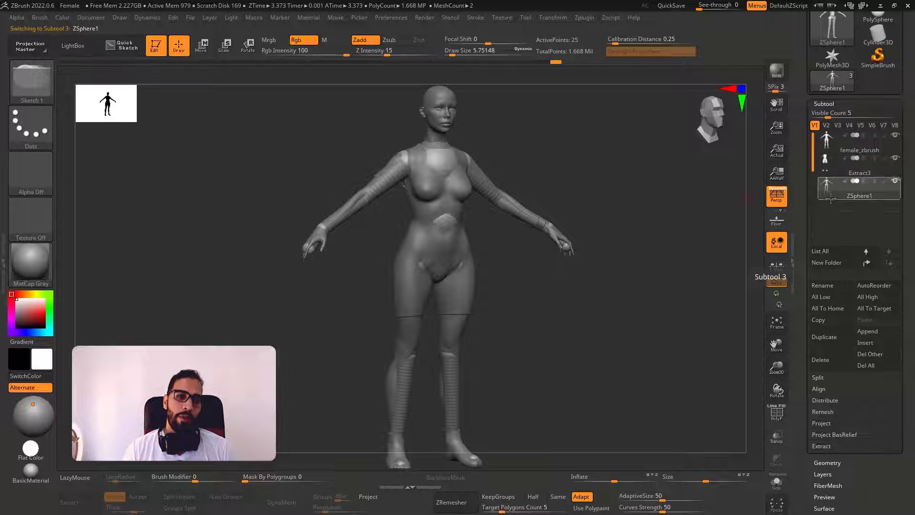
left_click(581, 17)
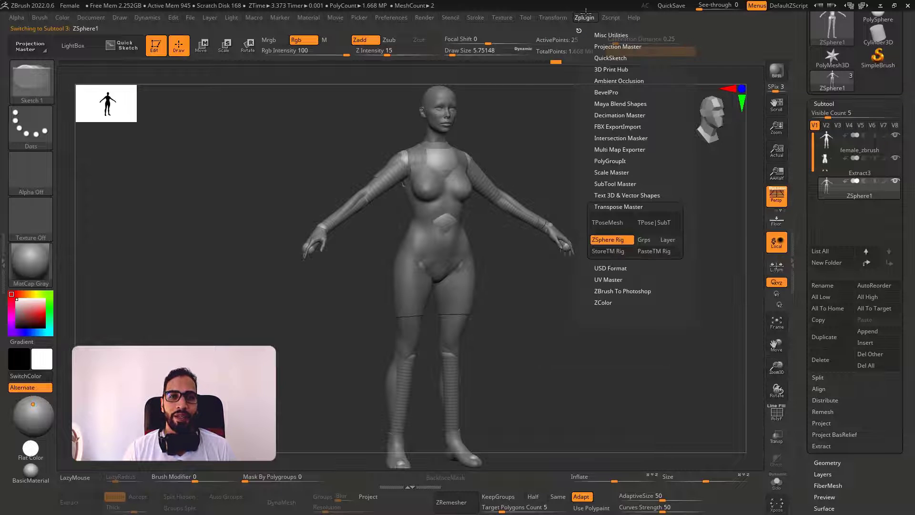
left_click(614, 251)
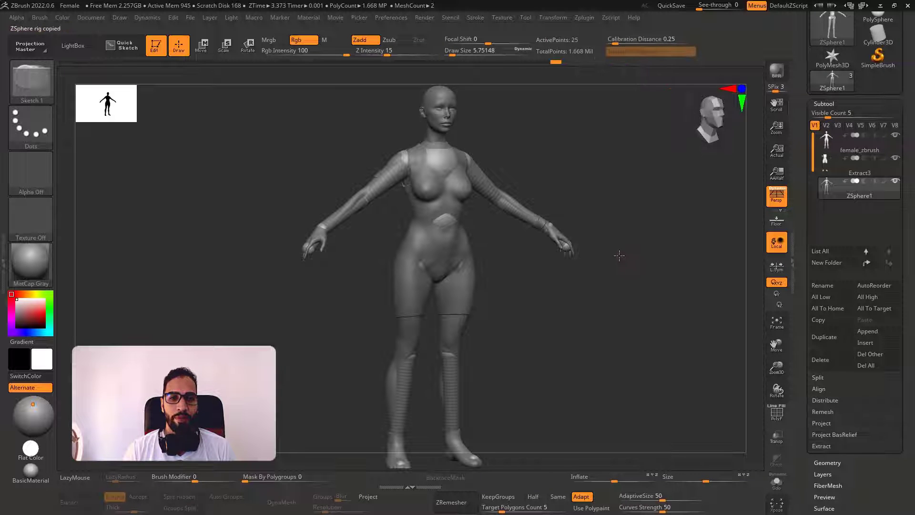
Step: Select the female_zbrush subtool and create its TPoseMesh with the ZSphere Rig option
left_click(826, 140)
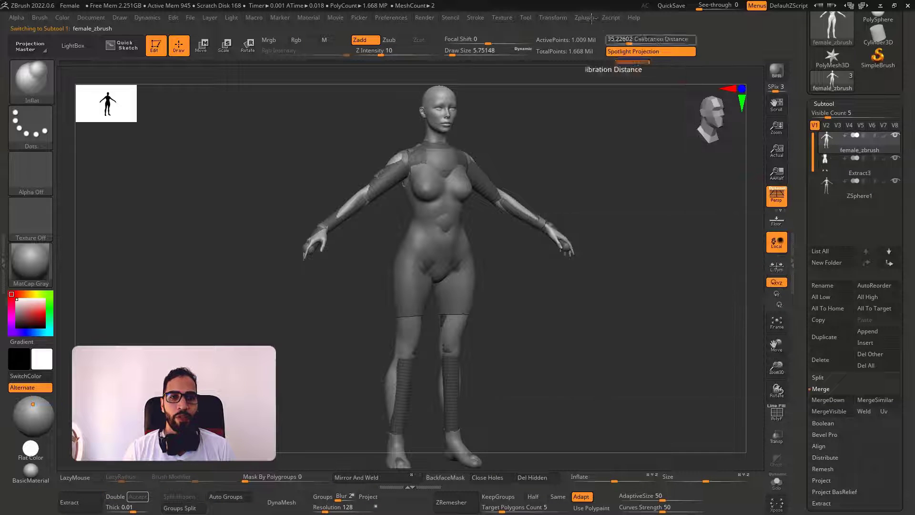
left_click(575, 17)
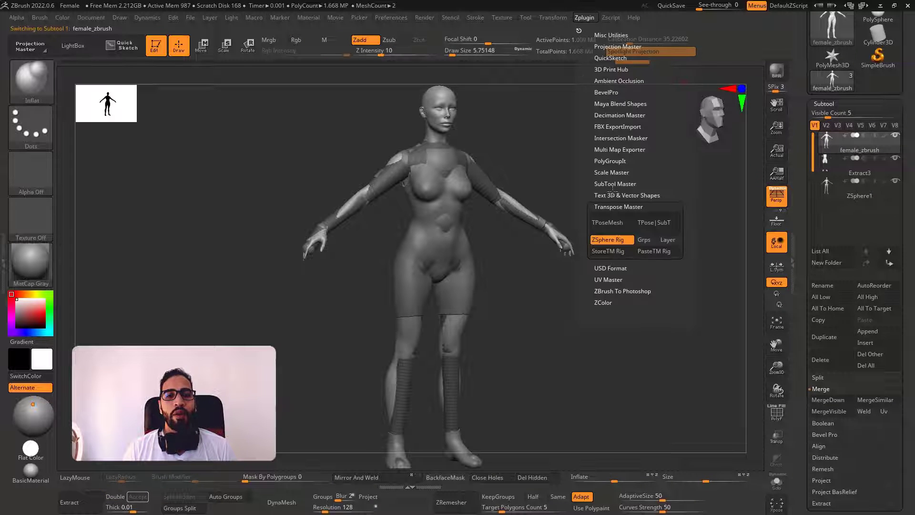
left_click(618, 224)
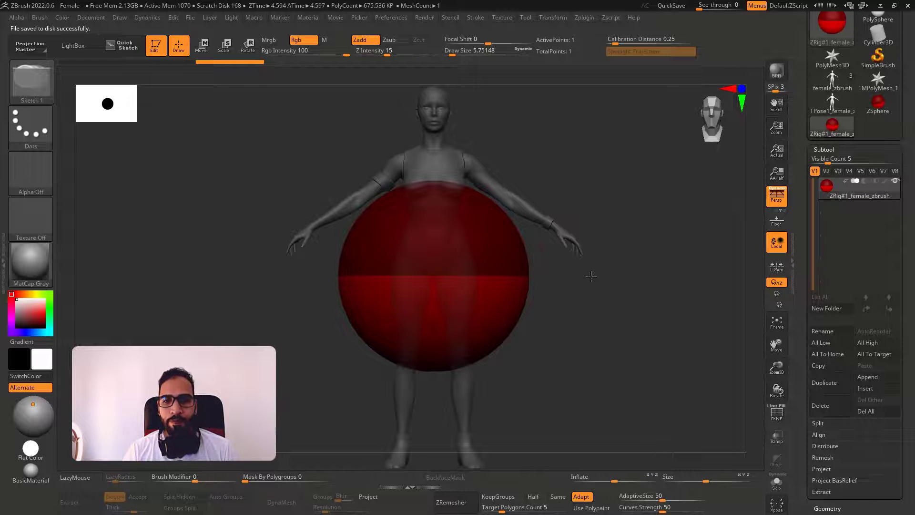
left_click_drag(591, 276, 578, 281)
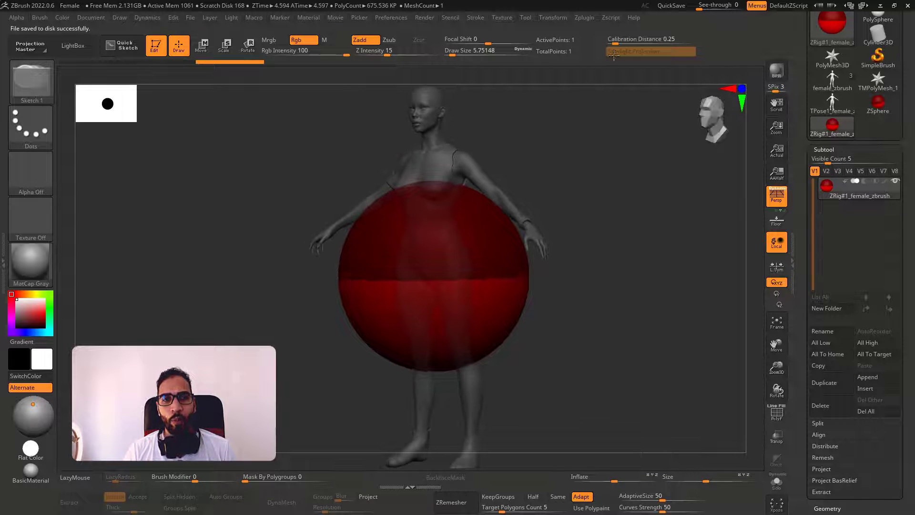
Step: Paste the stored Transpose Master rig onto the ZRig#1_female_zbrush tool in place of the single red ZSphere
left_click(584, 18)
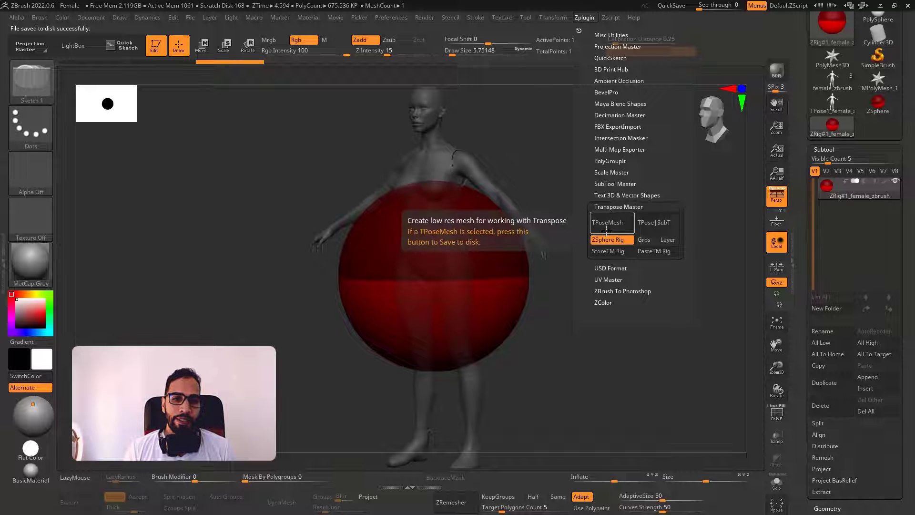
left_click_drag(564, 296, 519, 289, "shift")
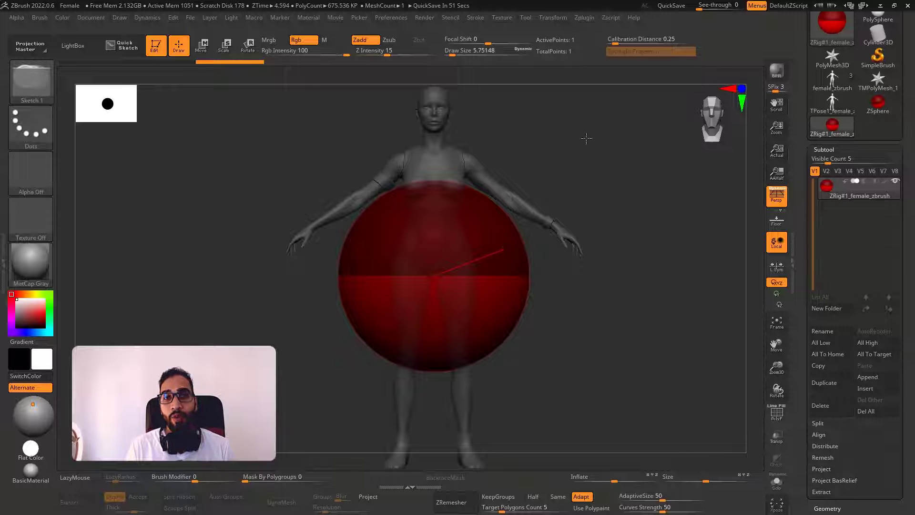
left_click(586, 17)
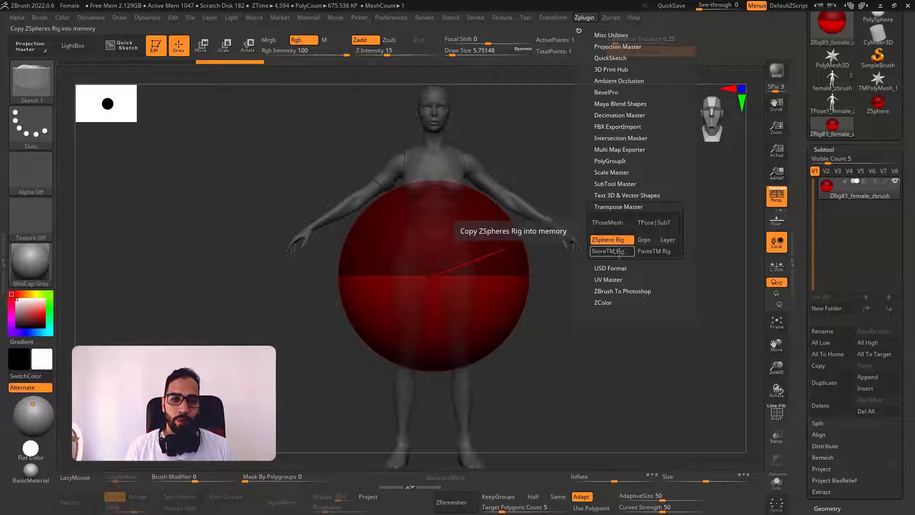
left_click(655, 254)
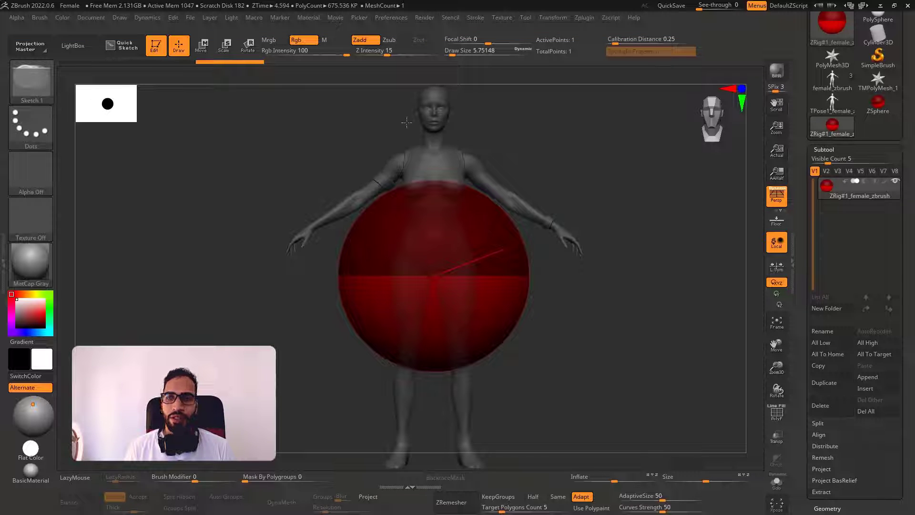
left_click_drag(577, 171, 629, 207)
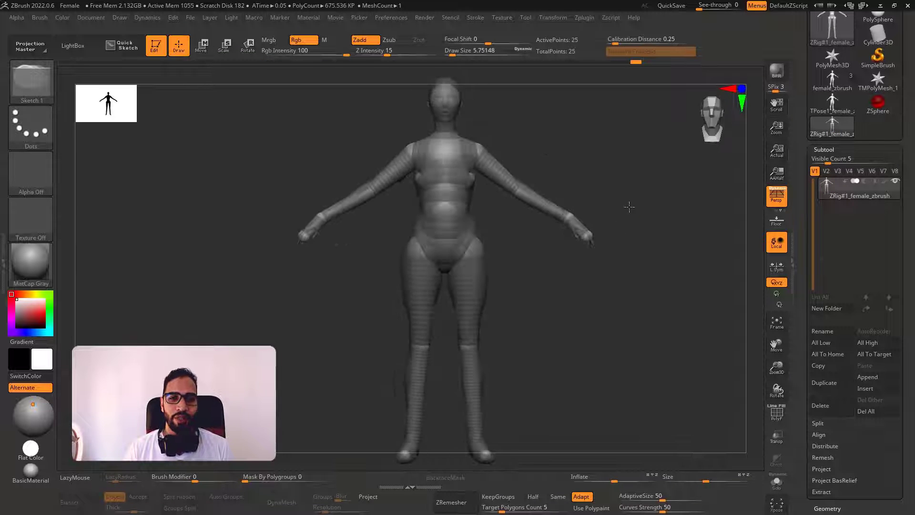
left_click(581, 17)
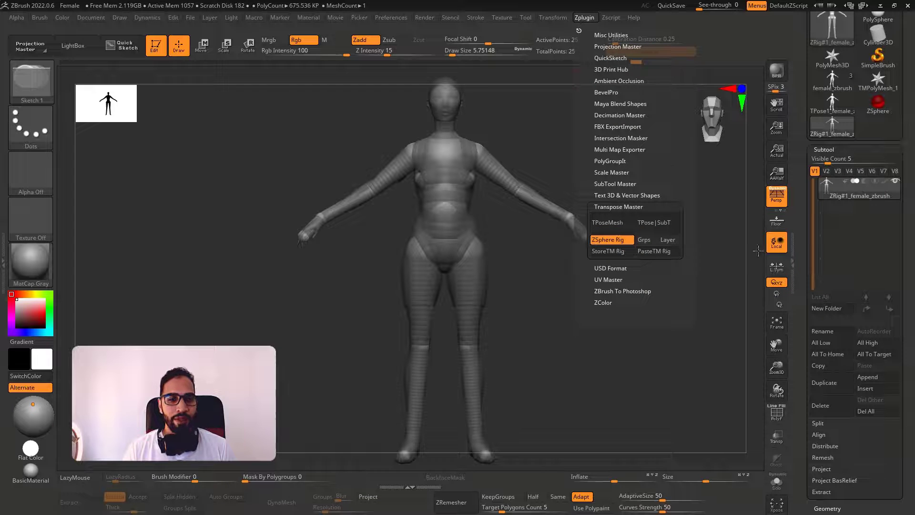
Step: Try rotating both upper arms of the unbound ZSphere rig up to about horizontal, and undo the rotation
key("r")
mouse_move(572, 183)
right_mouse_down("ctrl")
mouse_move(544, 168)
mouse_move(515, 230)
right_mouse_up("ctrl")
key("s")
left_click_drag(539, 187, 559, 187)
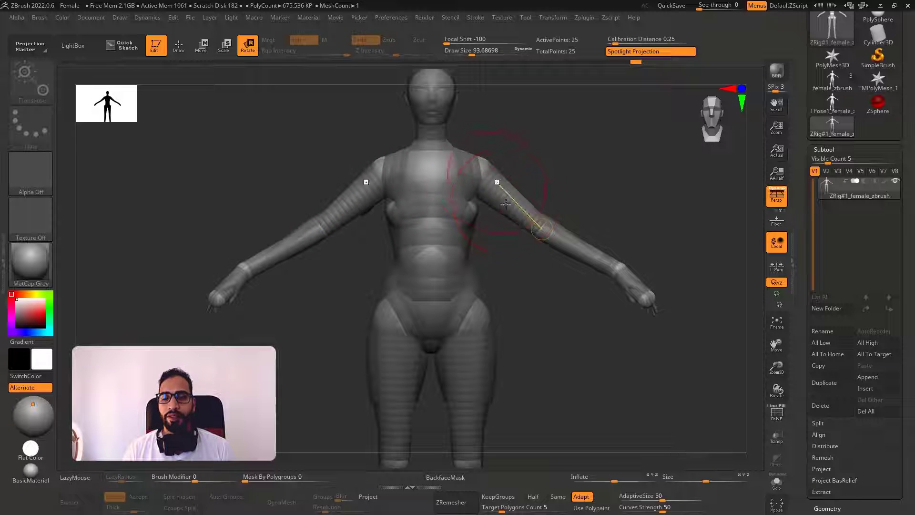
left_click_drag(504, 209, 553, 148)
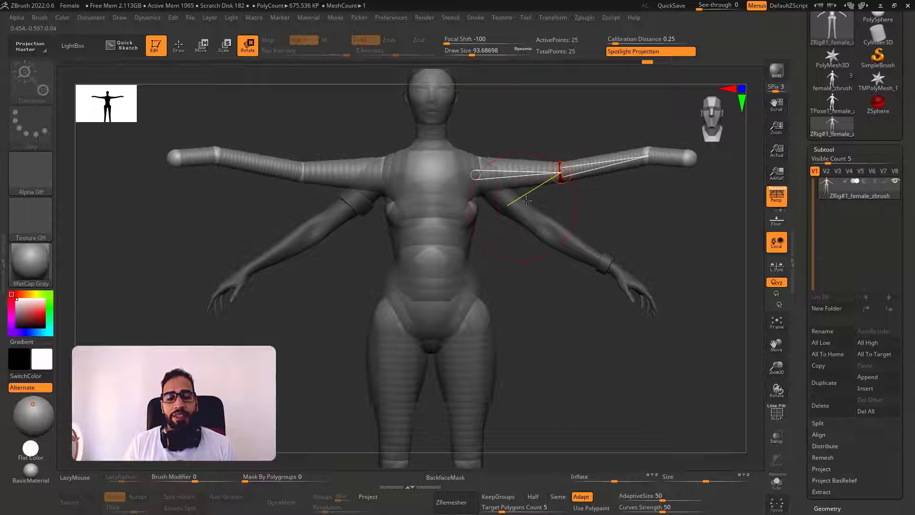
left_click_drag(498, 176, 510, 238)
key("ctrl+z")
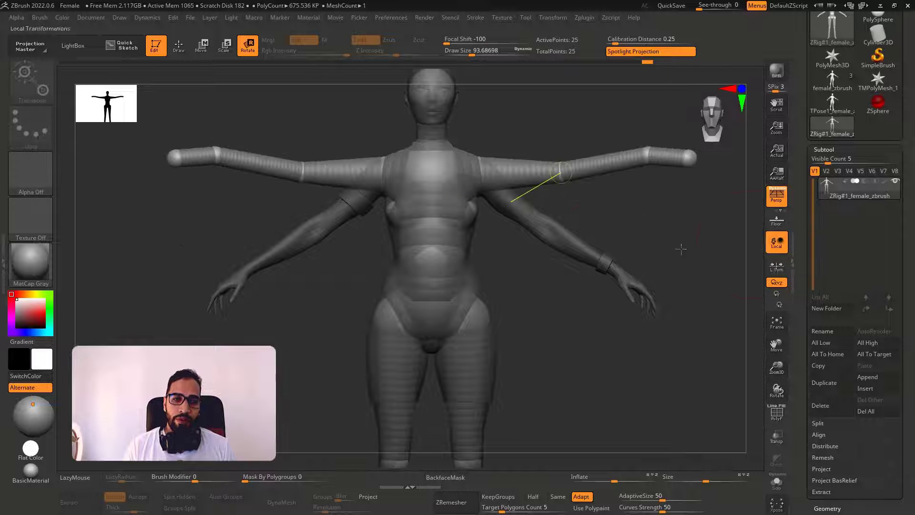
key("ctrl+z")
Step: Turn on Bind Mesh in the rigging settings so the body mesh follows the ZSphere rig
left_click_drag(653, 291, 653, 209, "alt")
left_click_drag(906, 275, 906, 259)
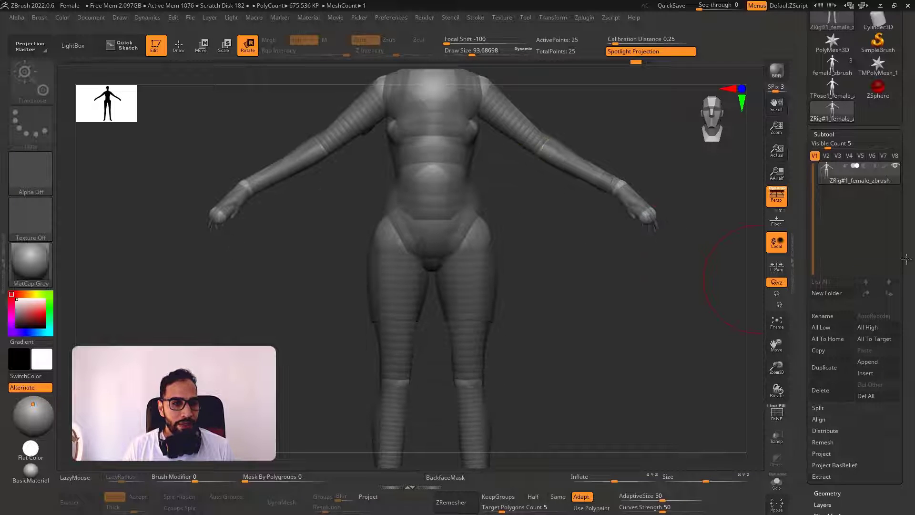
scroll(907, 258, "down", 8)
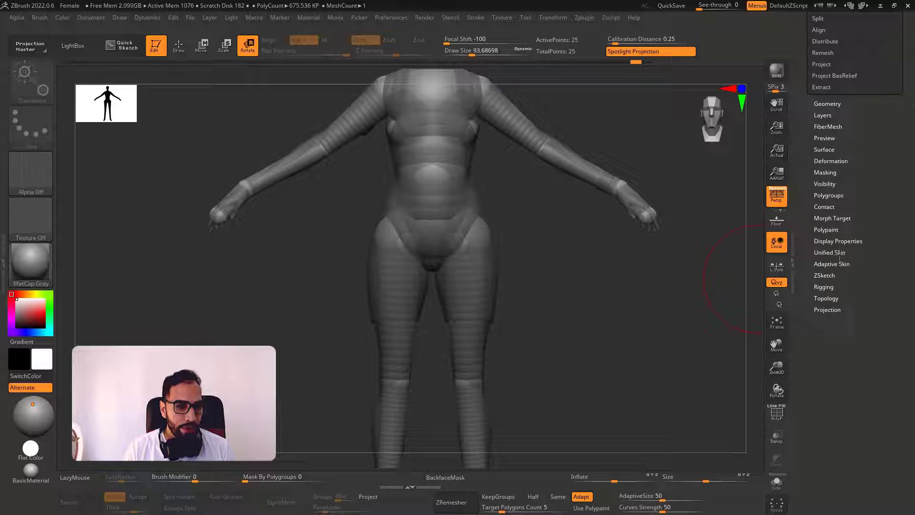
left_click(828, 288)
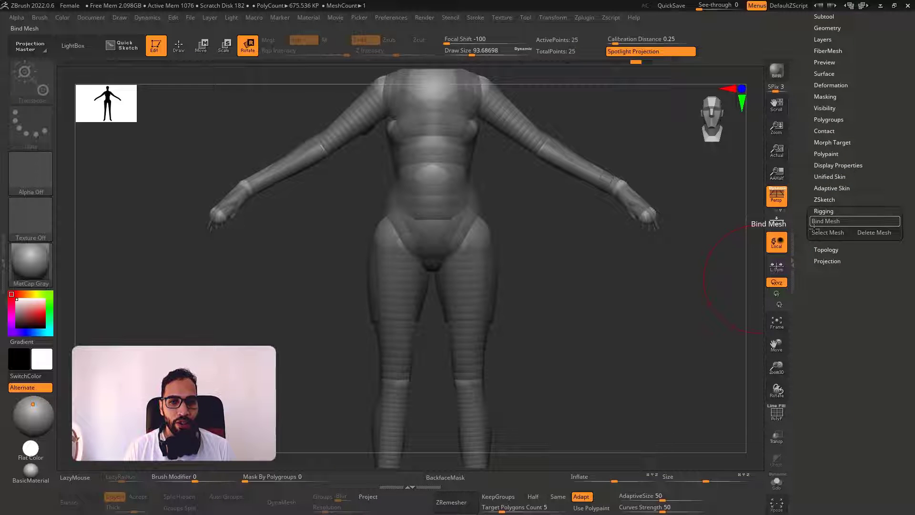
left_click(831, 222)
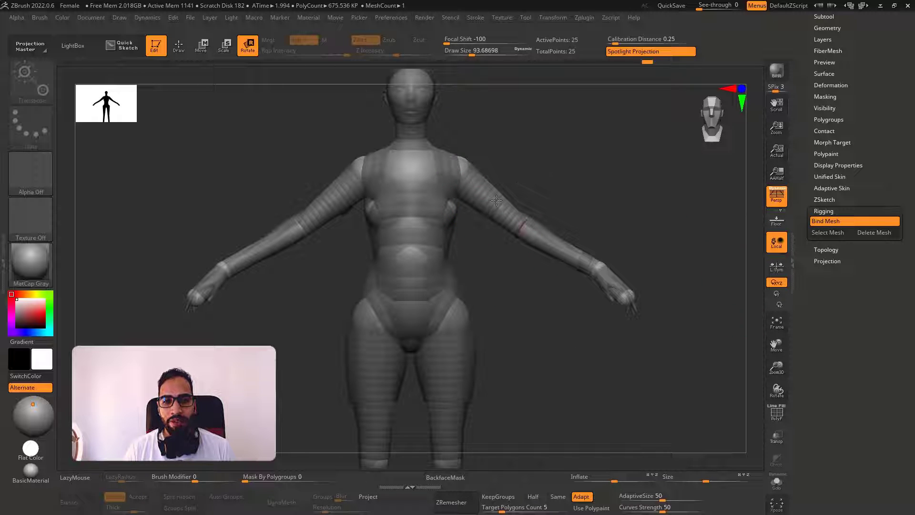
Step: Raise the upper arms of the bound rig with symmetric rotation, and check the mesh around the armpit
left_click_drag(496, 200, 509, 199)
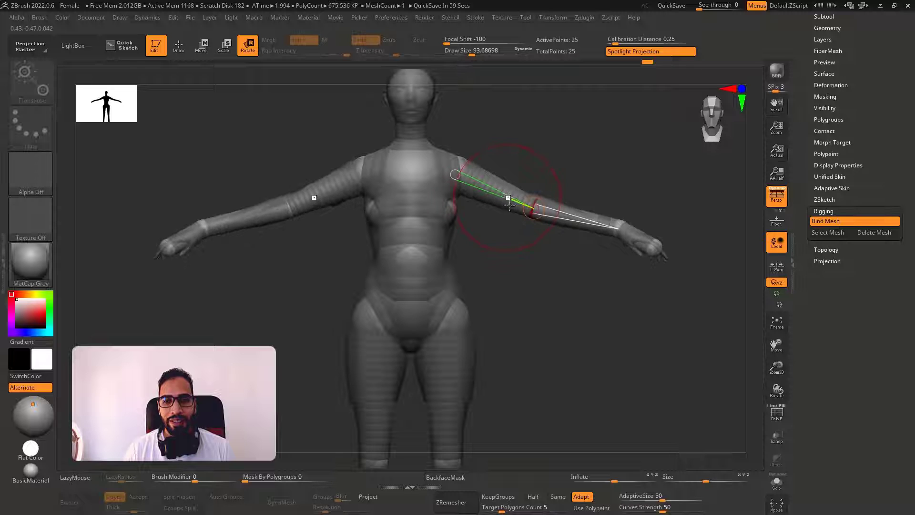
mouse_move(545, 290)
left_mouse_down()
mouse_move(553, 301)
mouse_move(504, 271)
left_mouse_up()
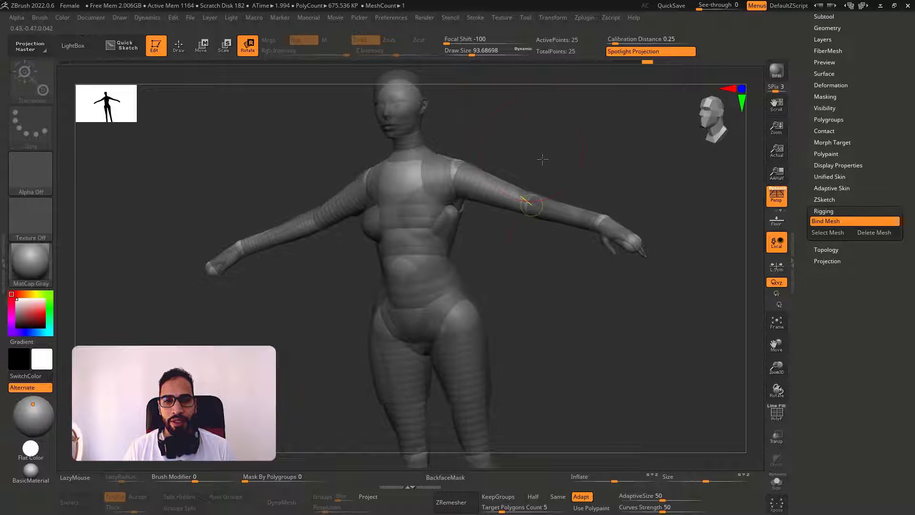
mouse_move(594, 317)
right_mouse_down("ctrl")
mouse_move(613, 351)
mouse_move(578, 319)
right_mouse_up("ctrl")
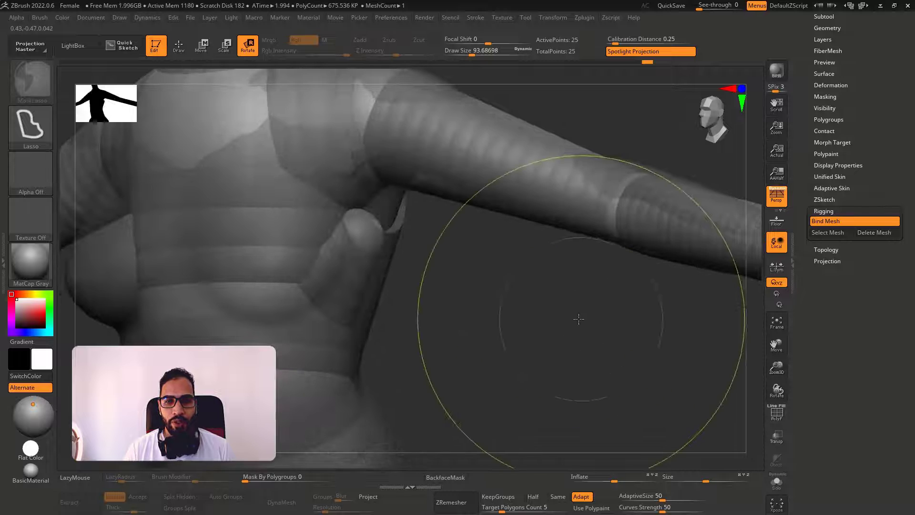
right_click_drag(479, 224, 527, 276, "ctrl")
left_click_drag(516, 246, 484, 243)
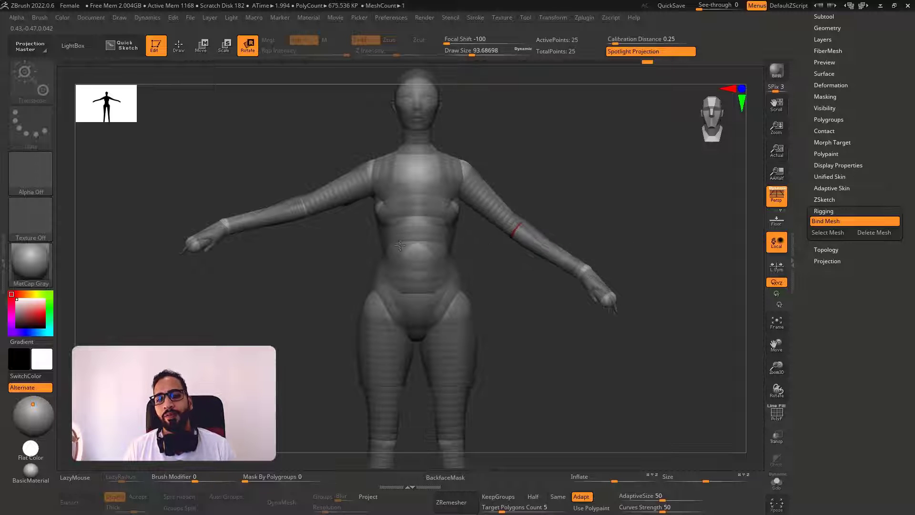
Step: Swing the figure's right arm backward from the shoulder, viewing the body from below
left_click_drag(400, 245, 413, 225)
left_click_drag(599, 202, 367, 178)
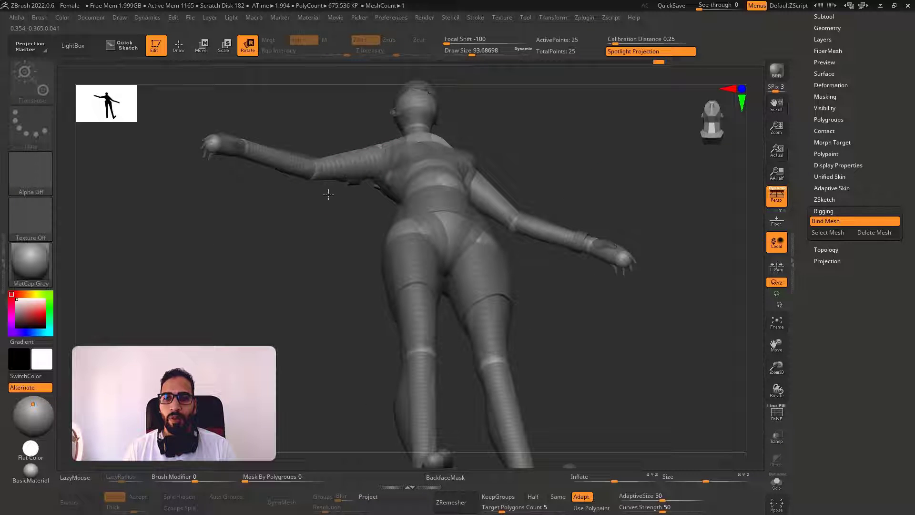
left_click_drag(315, 206, 293, 237)
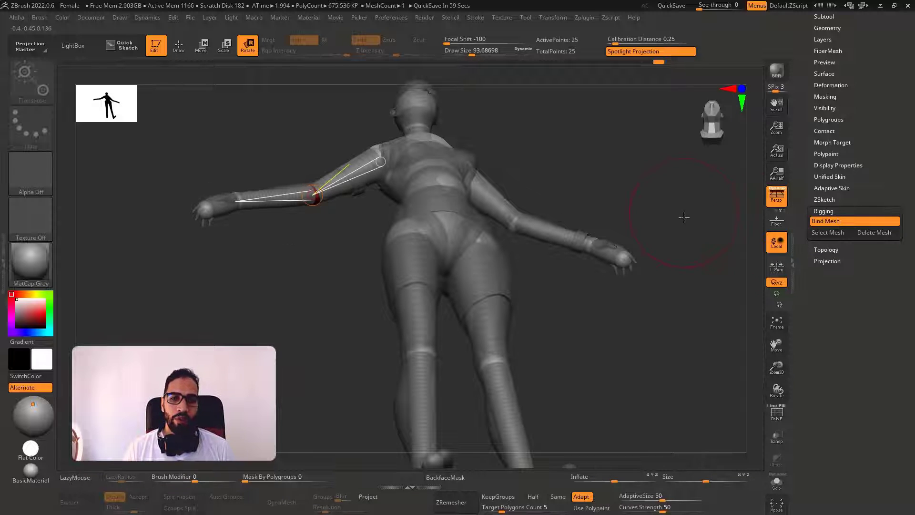
Step: Bend the figure's left lower leg backward at the knee in side view
left_click_drag(687, 217, 372, 423)
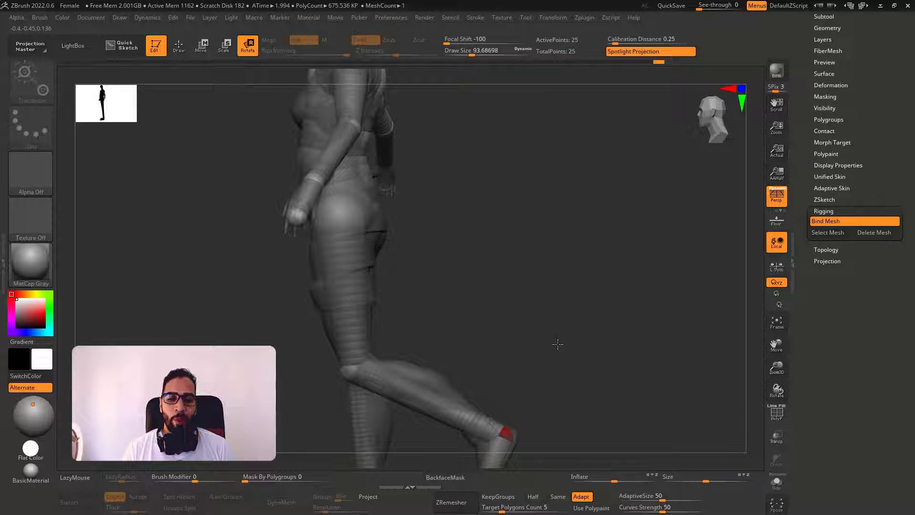
left_click_drag(559, 345, 605, 351)
left_click_drag(570, 398, 487, 339, "alt")
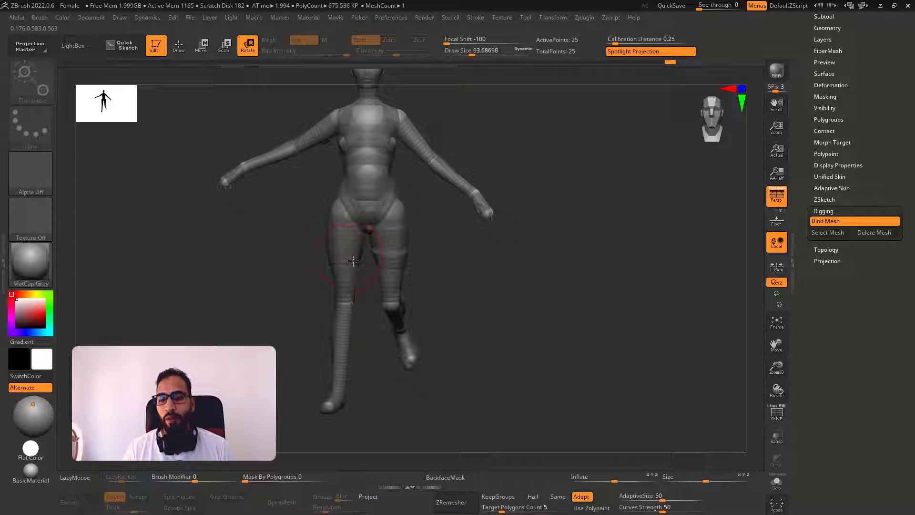
Step: Try rotating the figure's right thigh from the front view, and undo the rotation
left_click_drag(357, 260, 360, 263)
key("ctrl+z")
key("ctrl+z")
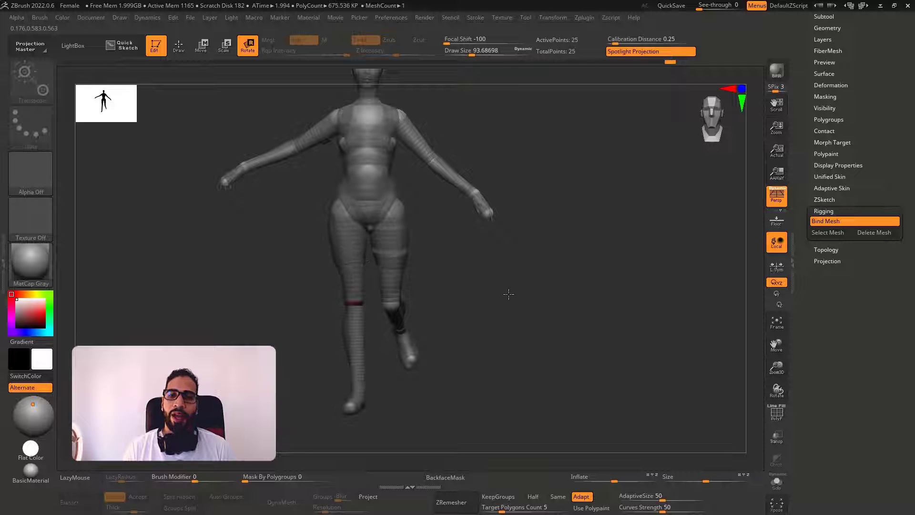
Step: Rotate the figure's right lower leg slightly backward at the knee in side view
left_click_drag(507, 317, 338, 326, "shift")
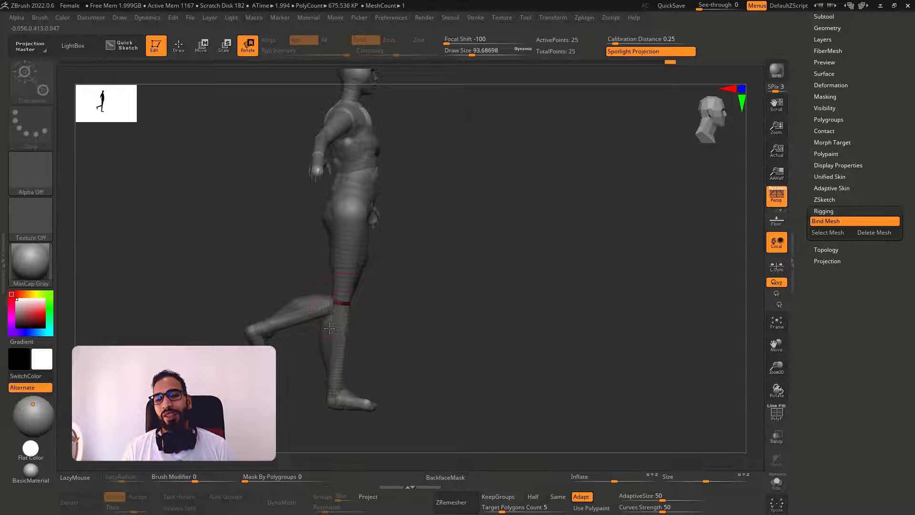
left_click_drag(325, 327, 324, 322)
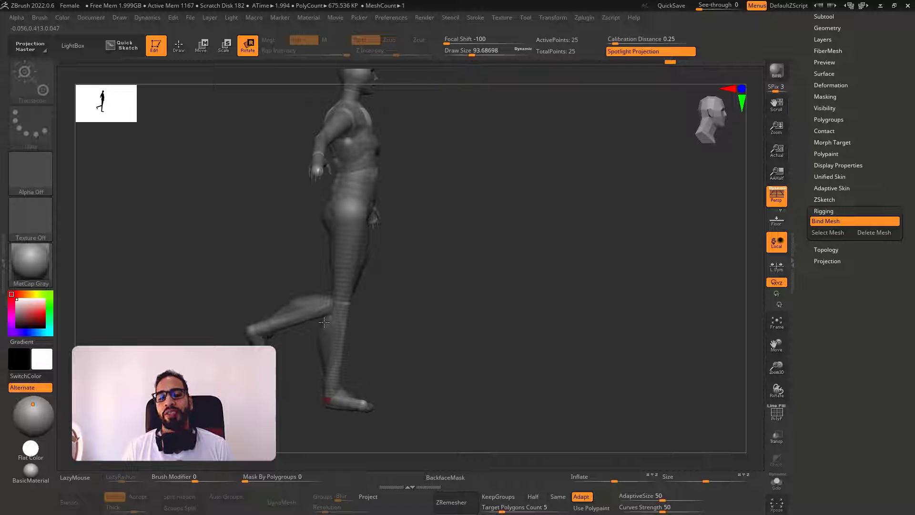
key("ctrl+z")
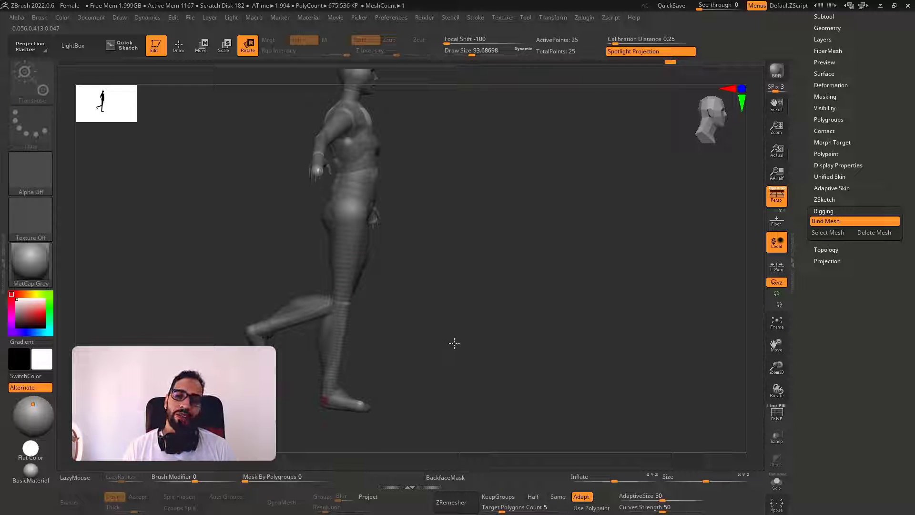
key("ctrl+shift+z")
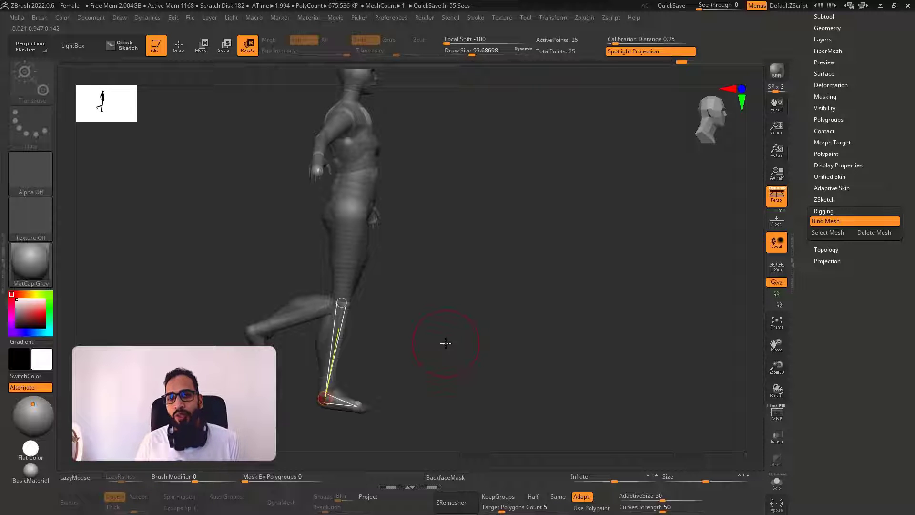
left_click_drag(400, 300, 372, 286, "alt")
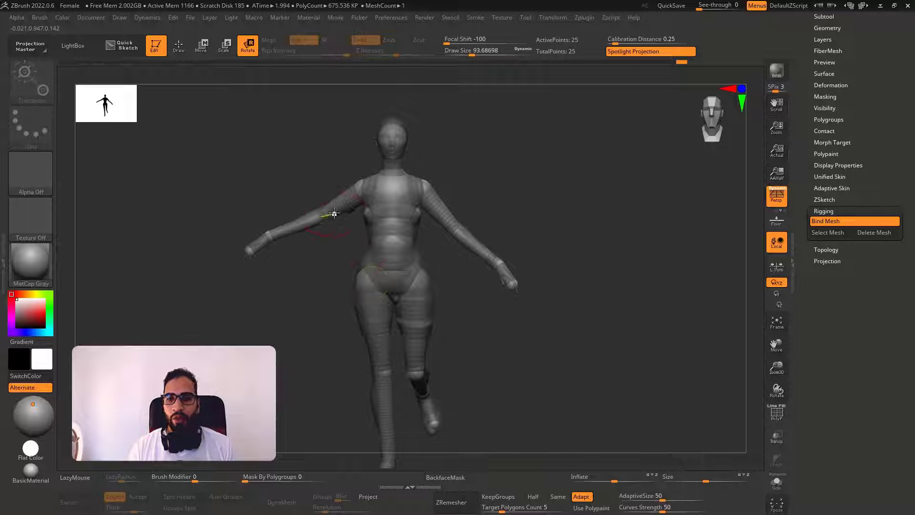
Step: Tilt the figure's head toward its right shoulder by rotating the rig at the neck from the front view
right_click_drag(440, 190, 453, 243, "ctrl")
left_click_drag(433, 139, 451, 253, "alt")
right_click_drag(451, 253, 452, 286, "ctrl")
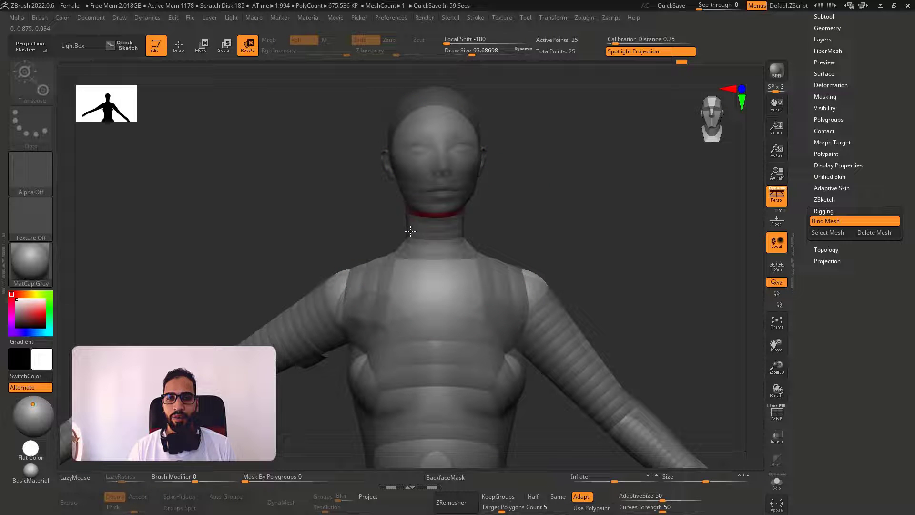
key("ctrl+z")
key("ctrl+shift+z")
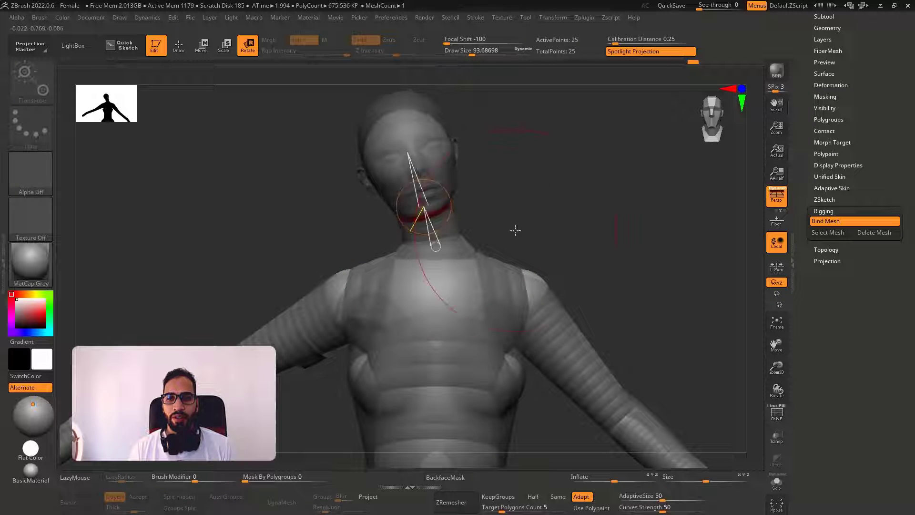
mouse_move(547, 221)
left_mouse_down()
mouse_move(549, 213)
mouse_move(548, 247)
mouse_move(552, 235)
mouse_move(529, 226)
mouse_move(534, 212)
mouse_move(476, 219)
mouse_move(567, 213)
mouse_move(619, 185)
left_mouse_up()
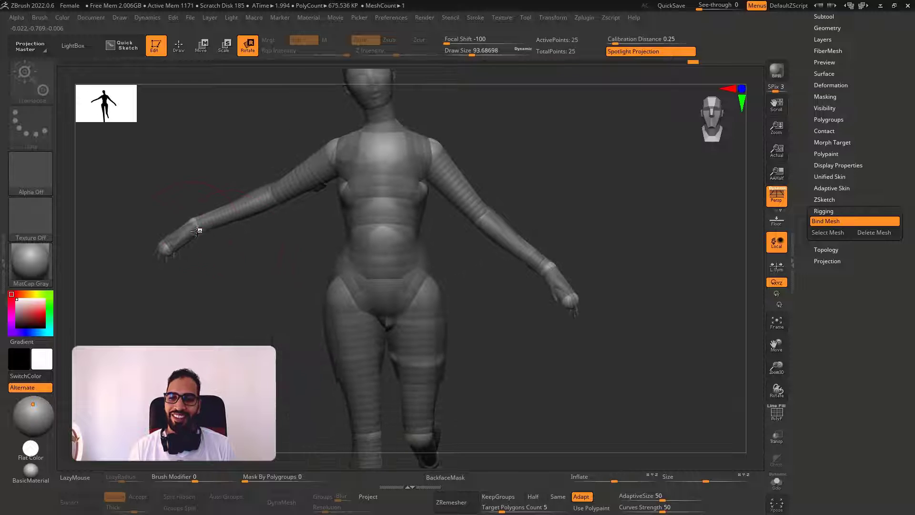
Step: Reduce the draw size to about 44 and bend the figure's right hand upward at the wrist, isolating the rig while rotating
key("s")
left_click_drag(182, 238, 175, 238)
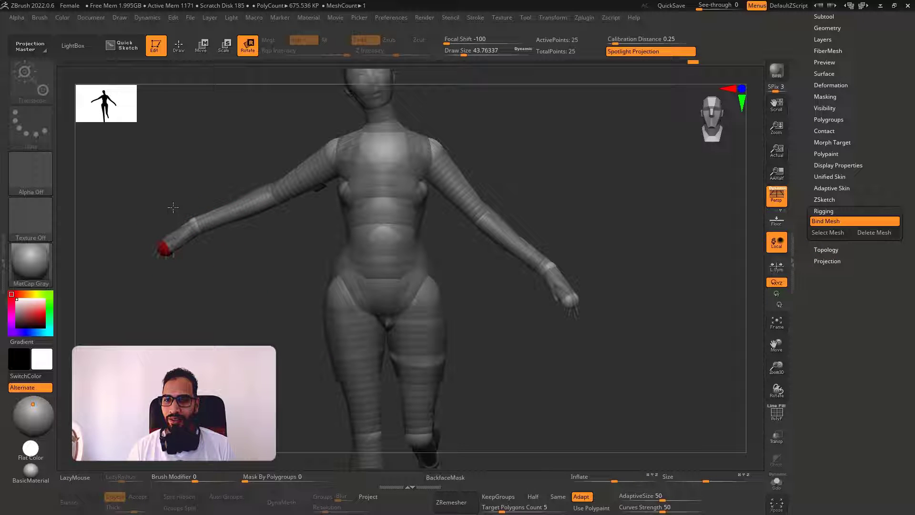
key("ctrl+z")
key("ctrl+z")
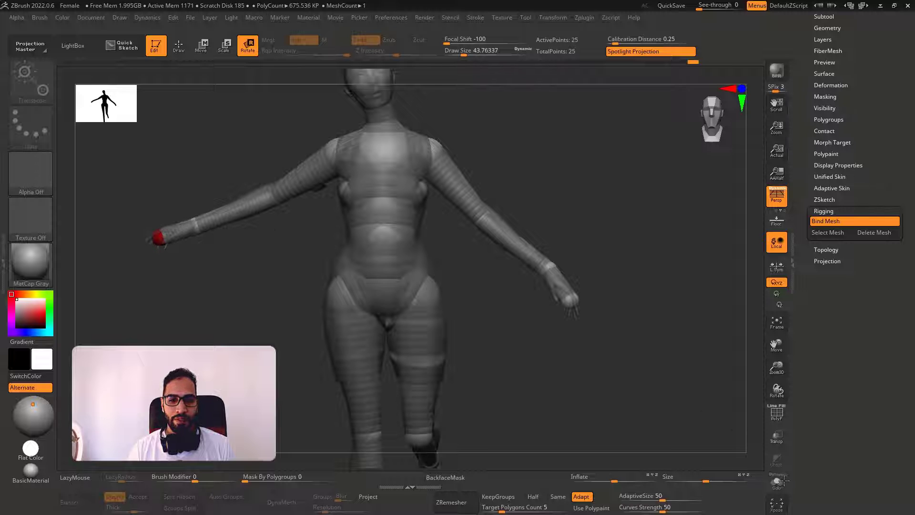
left_click(777, 484)
left_click_drag(496, 398, 603, 453, "alt")
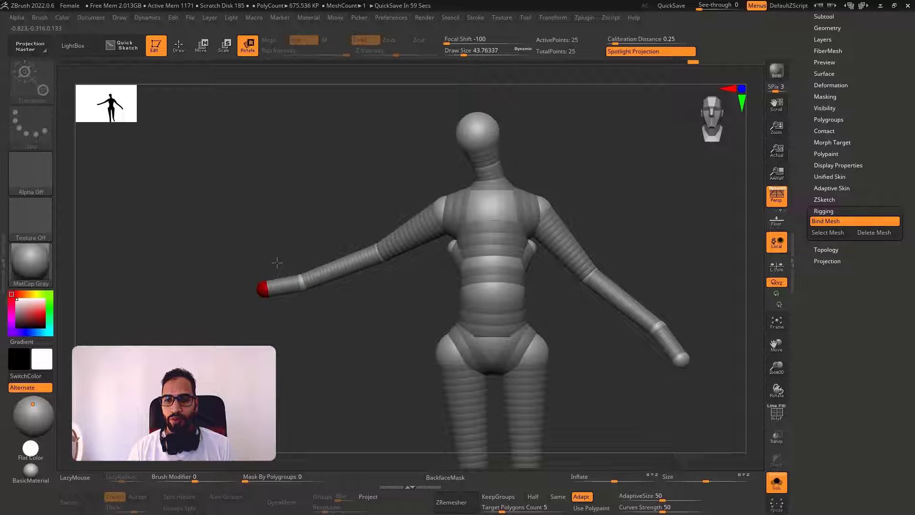
left_click_drag(278, 256, 280, 238)
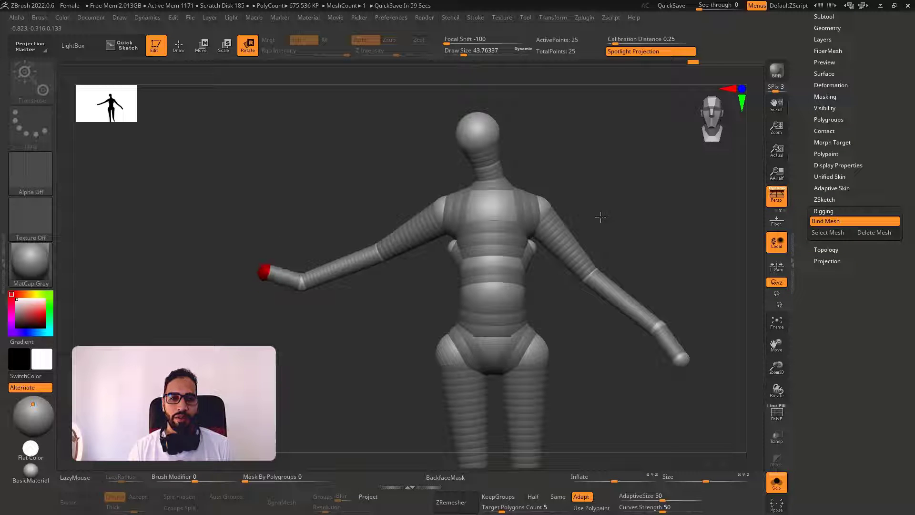
left_click(777, 489)
Step: Arch the figure's upper torso backward by rotating the rig below the chest, working from both side views
right_click_drag(367, 346, 468, 315, "ctrl")
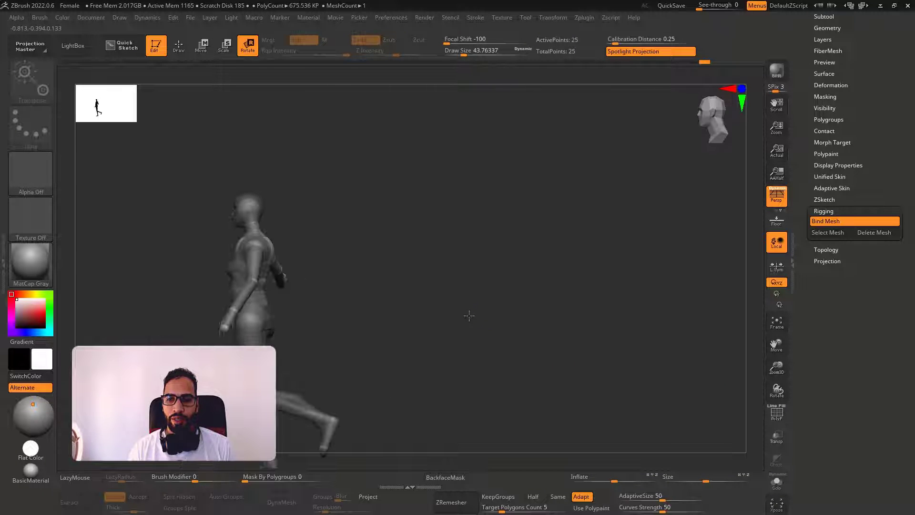
mouse_move(398, 302)
right_mouse_down()
mouse_move(433, 303)
mouse_move(394, 303)
right_mouse_up()
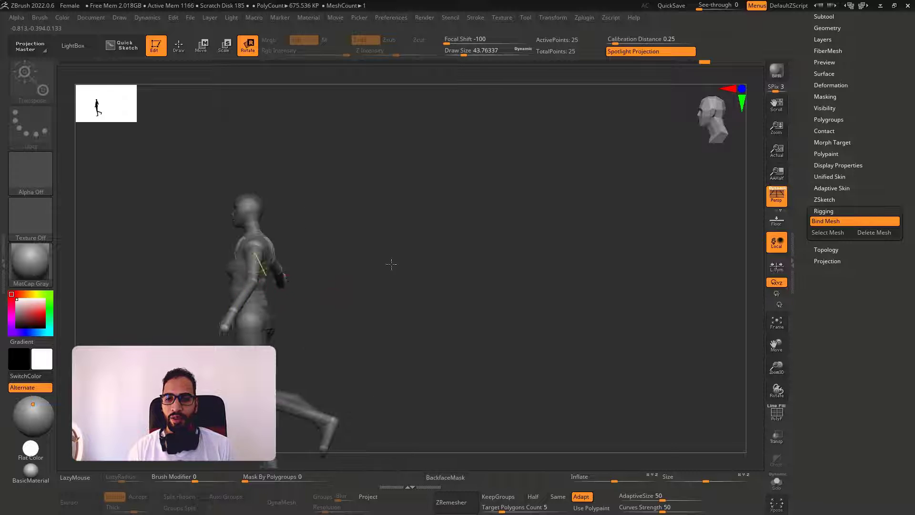
right_click_drag(391, 264, 562, 244, "alt")
right_click_drag(562, 244, 569, 281, "ctrl")
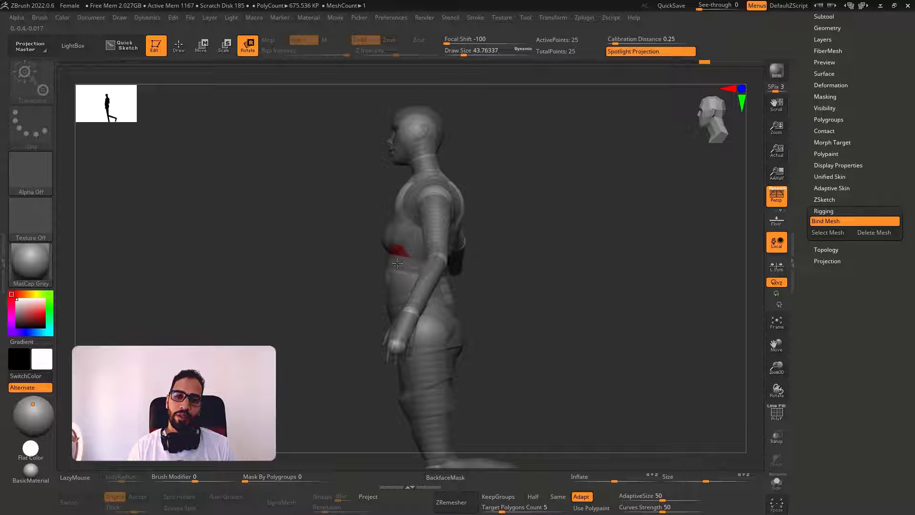
left_click_drag(397, 263, 548, 273)
key("ctrl+z")
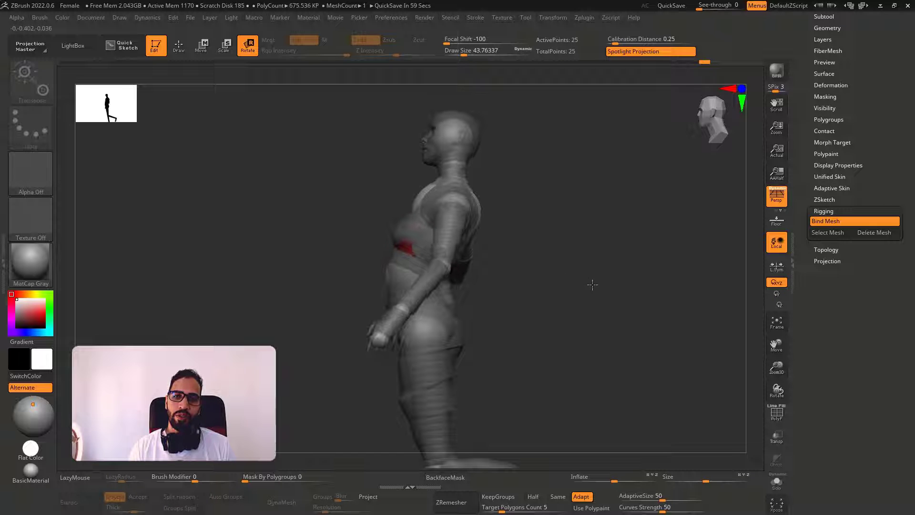
mouse_move(592, 285)
right_mouse_down()
mouse_move(544, 252)
mouse_move(633, 262)
mouse_move(472, 264)
mouse_move(482, 297)
right_mouse_up()
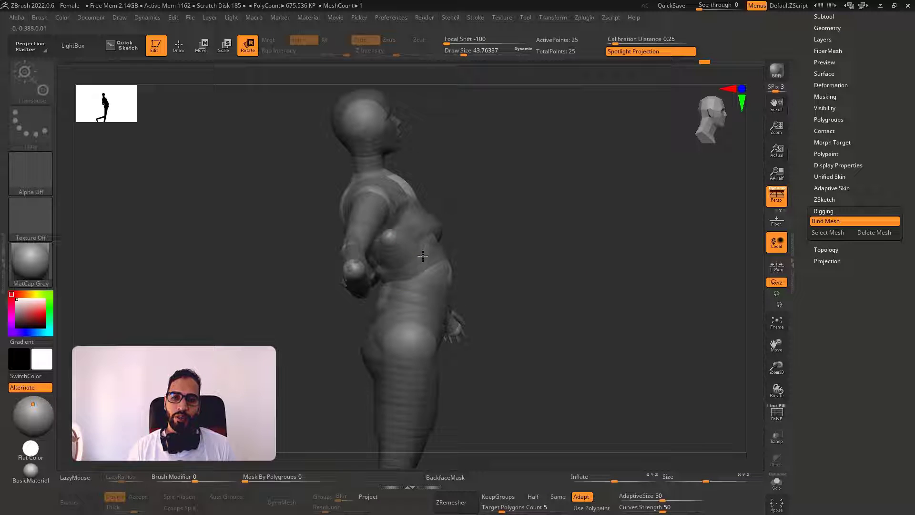
left_click_drag(422, 256, 419, 262)
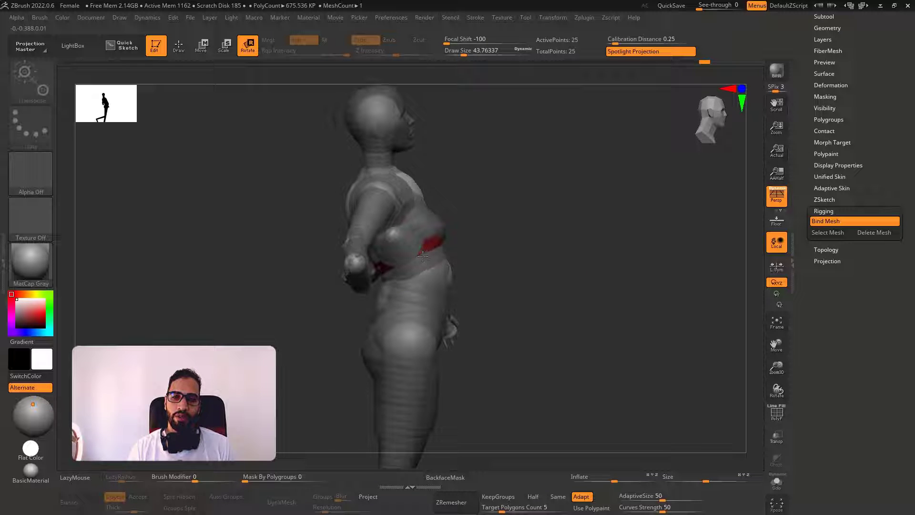
Step: Transfer the pose from Transpose Master to the original subtools, and hide the ZSphere1 subtool while showing the body and Extract3
right_click_drag(409, 249, 545, 258, "ctrl")
right_click_drag(589, 227, 613, 213, "alt")
left_click(583, 18)
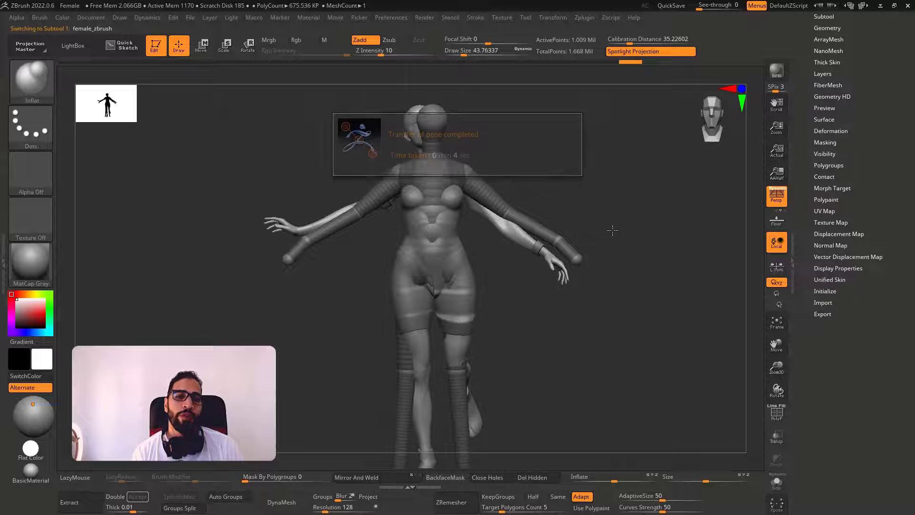
left_click_drag(621, 239, 634, 241)
left_click_drag(861, 97, 860, 294)
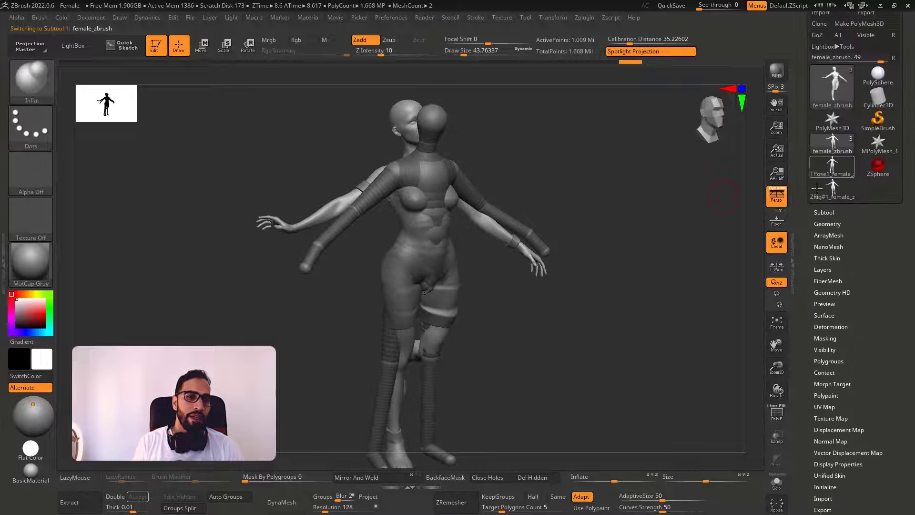
left_click(825, 211)
left_click(895, 180)
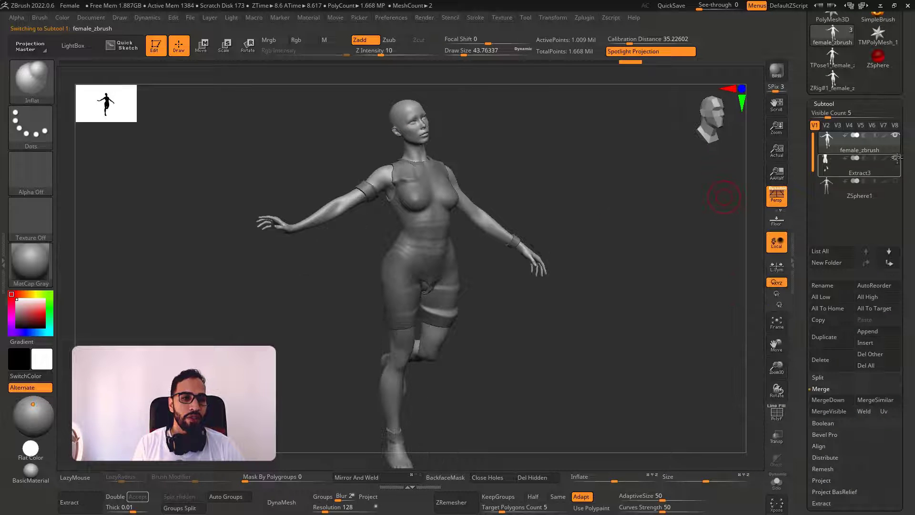
Step: Examine the posed body and clothing from behind and from the front, toggling the polyframe display on and off
mouse_move(656, 293)
left_mouse_down()
mouse_move(644, 300)
mouse_move(506, 280)
mouse_move(518, 280)
left_mouse_up()
key("shift+f")
key("shift+f")
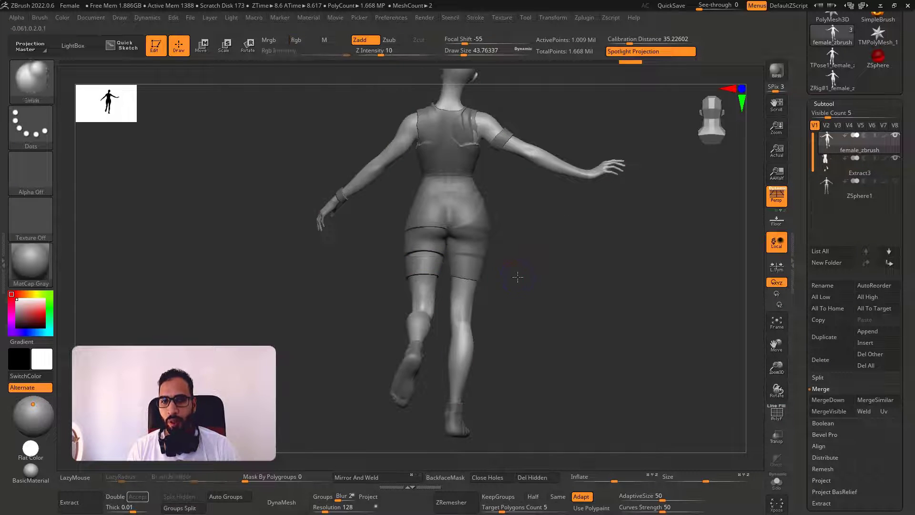
mouse_move(493, 240)
left_mouse_down()
mouse_move(574, 286)
mouse_move(622, 280)
mouse_move(613, 320)
left_mouse_up()
Step: Undo the transferred pose on the female_zbrush body, and redo it to compare both states
key("shift+d")
key("shift+d")
key("shift+d")
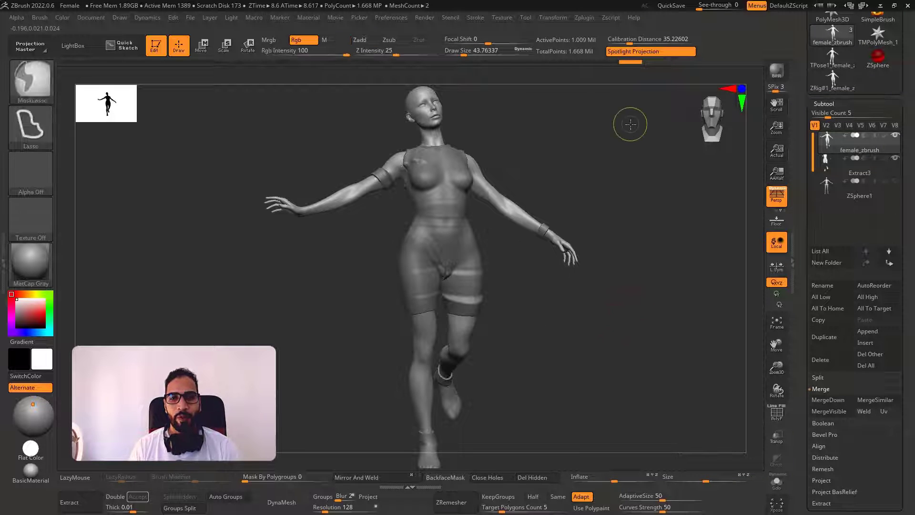
key("ctrl+z")
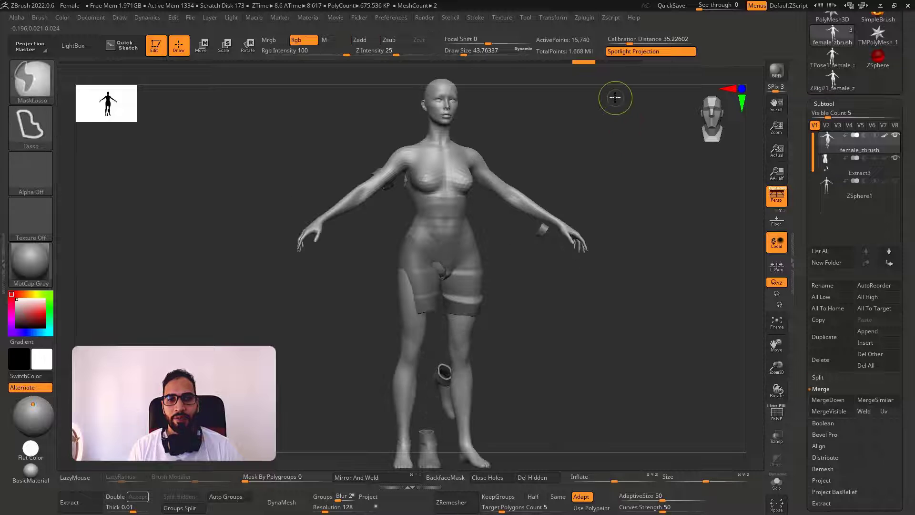
key("ctrl+shift+z")
key("ctrl+shift+z")
key("ctrl+shift+z")
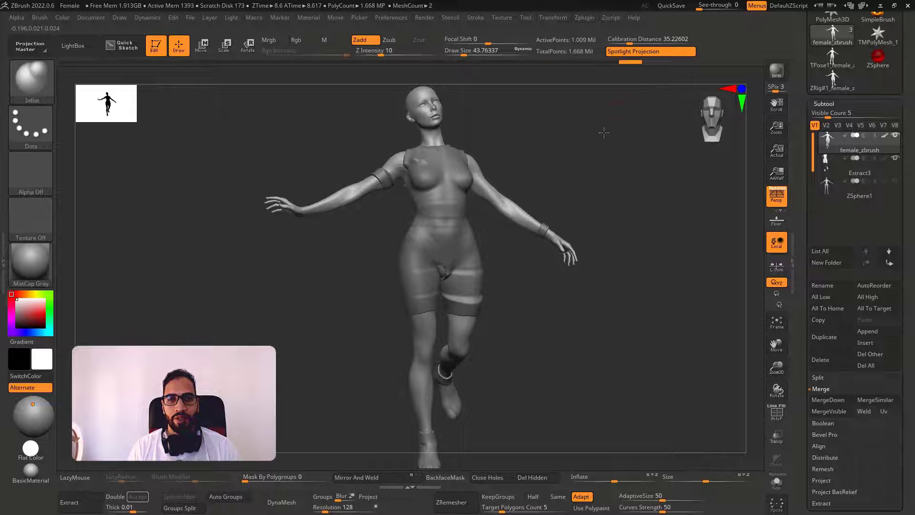
Step: Examine the posed body on its own, and inspect it together with the clothing from the back and front
mouse_move(603, 130)
left_mouse_down()
mouse_move(605, 167)
mouse_move(595, 134)
left_mouse_up()
mouse_move(631, 66)
left_mouse_down()
mouse_move(562, 71)
mouse_move(630, 67)
left_mouse_up()
left_click_drag(638, 118, 651, 138)
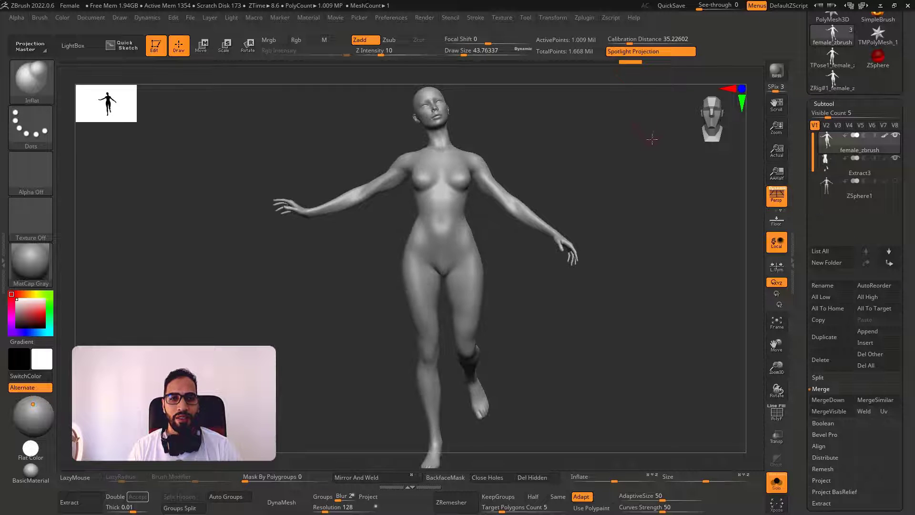
left_click_drag(625, 188, 639, 243)
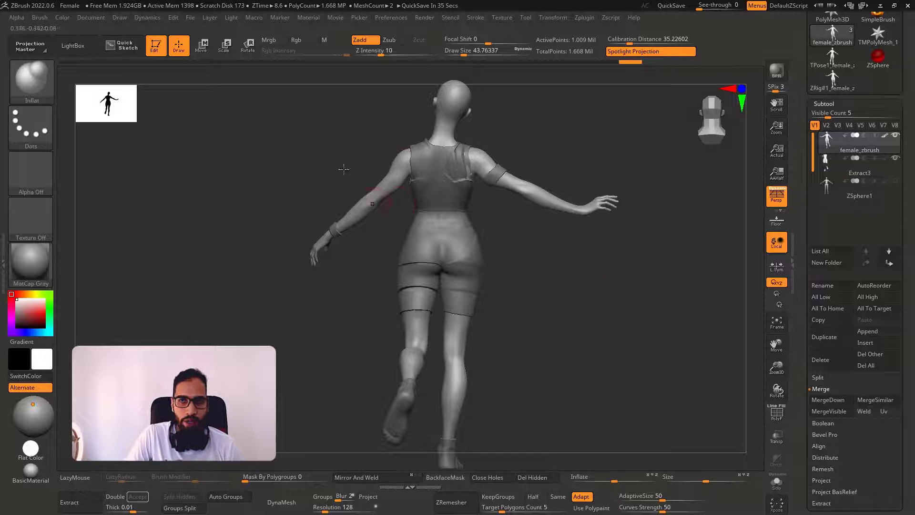
mouse_move(506, 237)
left_mouse_down()
mouse_move(589, 279)
mouse_move(535, 265)
left_mouse_up()
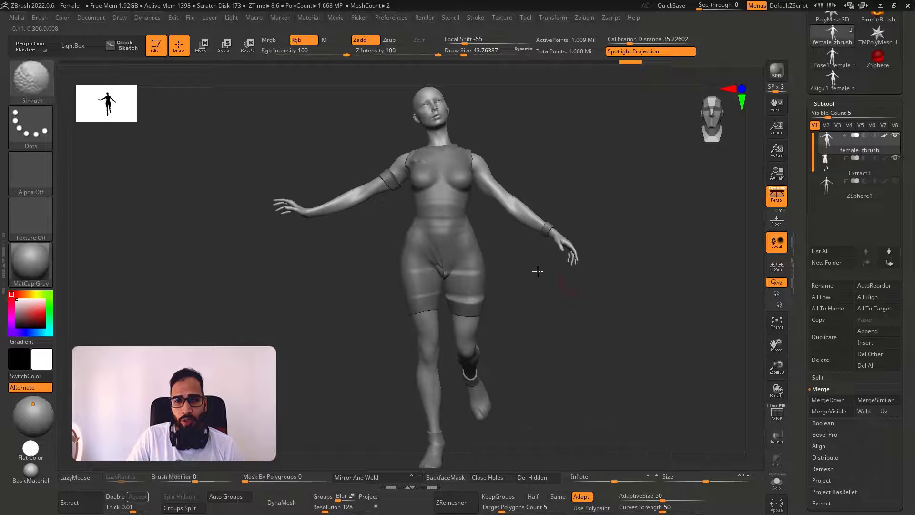